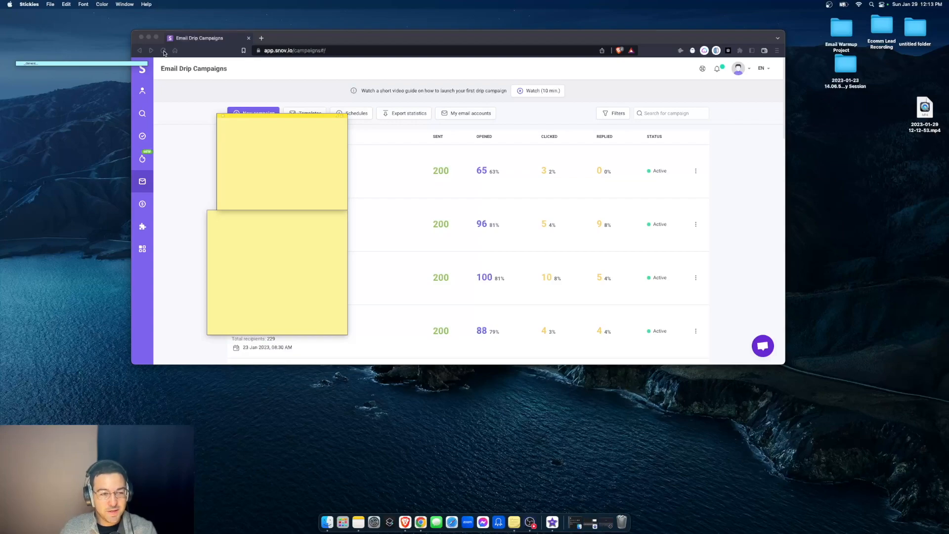
- Reload the Snov.io Email Drip Campaigns page to refresh sent, opened and replied counts
left_click(164, 51)
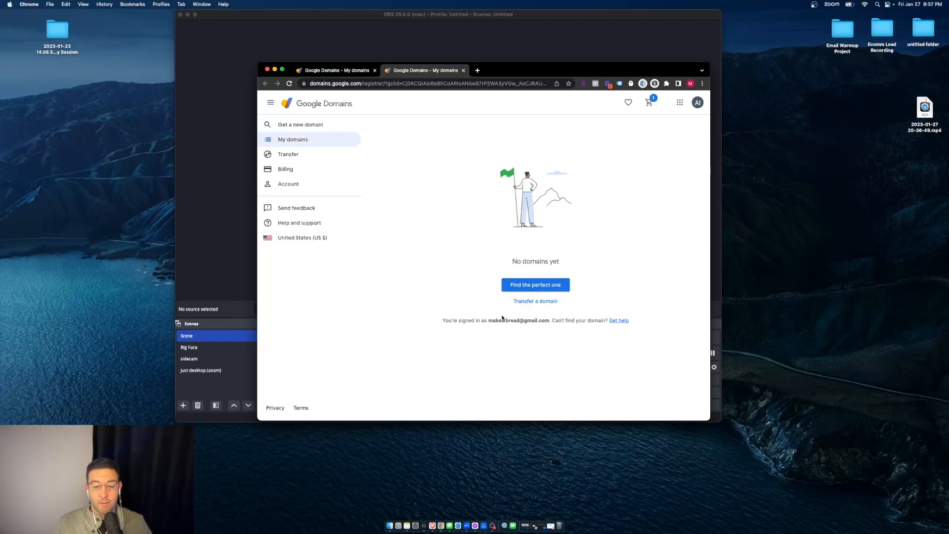
- Go from My domains to the Get a new domain search page via 'Find the perfect one'
left_click(528, 286)
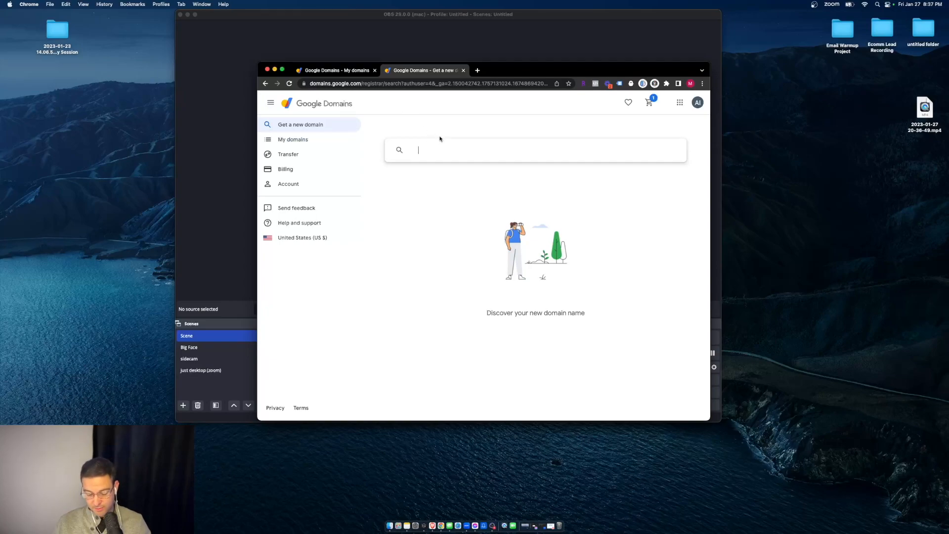
- Search for makeaibread.com and check whether it is available
type("makeaibread")
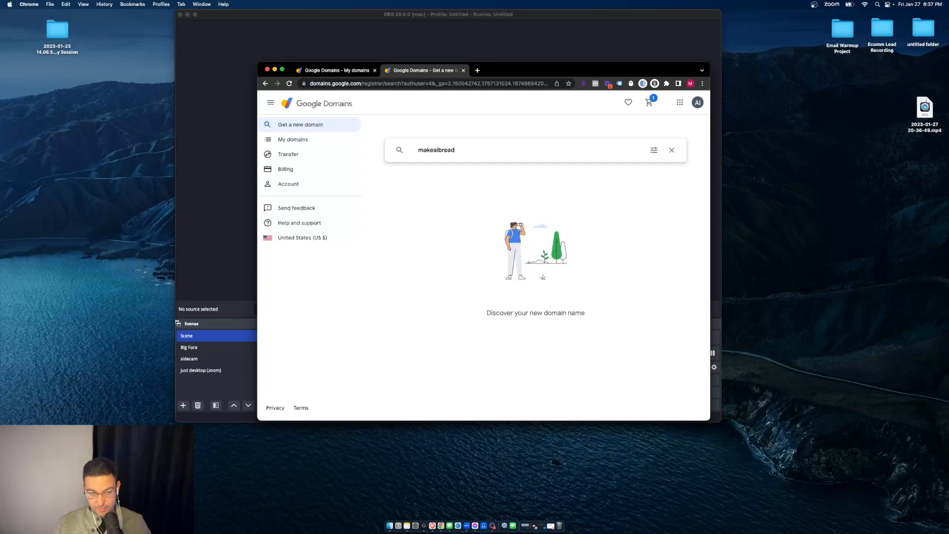
type(".com")
key("Return")
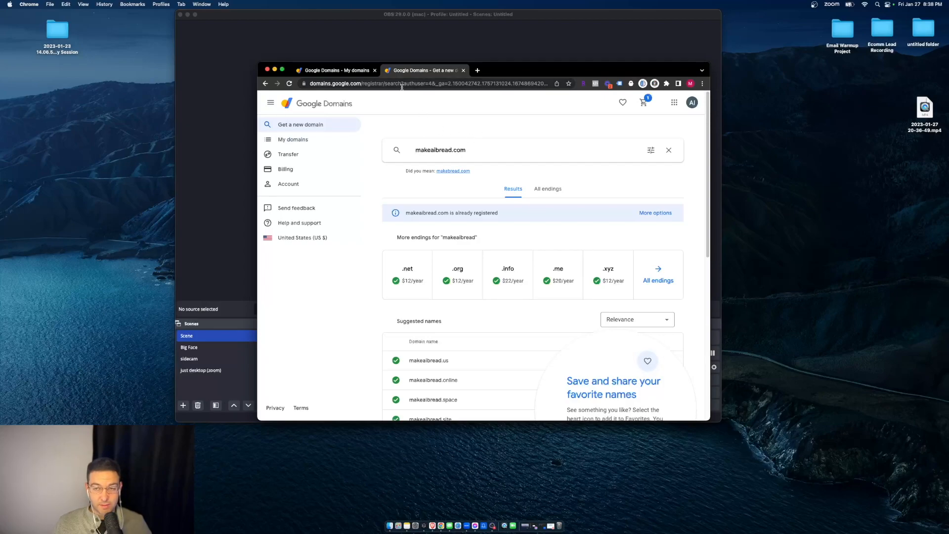
left_click(814, 5)
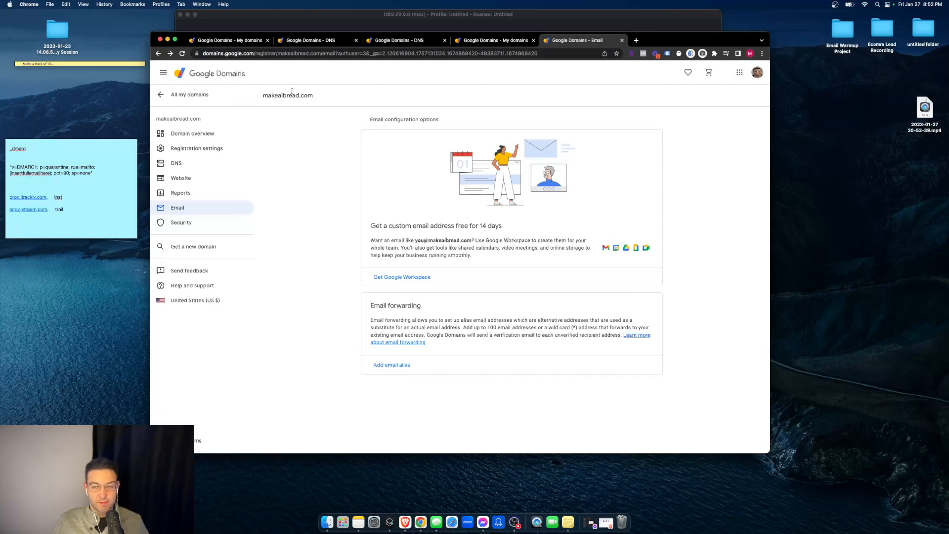
- Go to the makeaibread.com DNS page and scroll down to the Custom records section
left_click(218, 133)
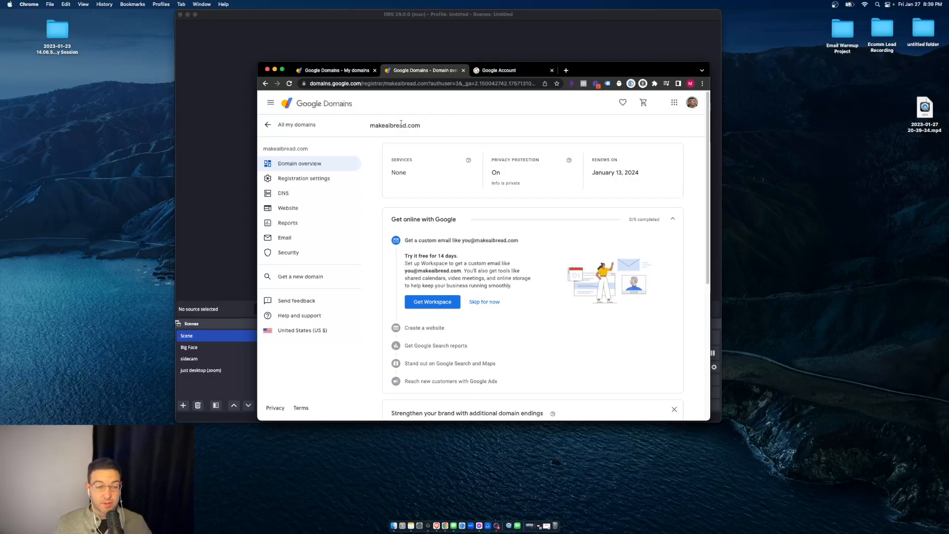
left_click(339, 193)
scroll(476, 201, "down", 1)
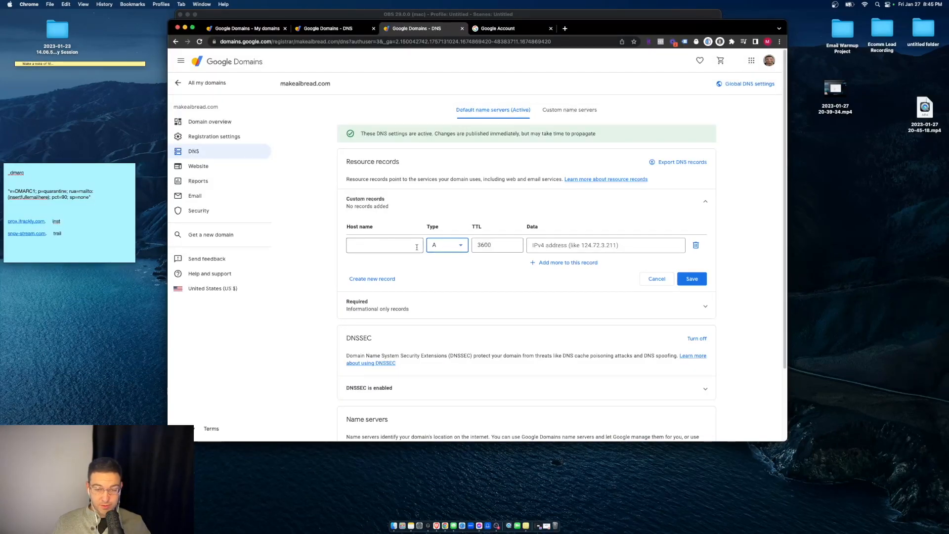
- Set the new custom record to type TXT with host name _dmarc
left_click(449, 245)
scroll(447, 282, "down", 5)
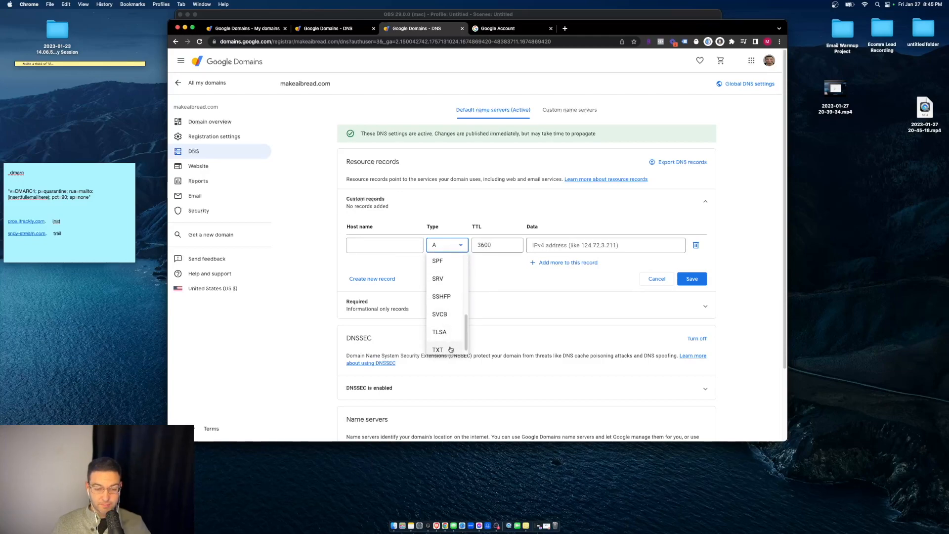
left_click(450, 349)
left_click(395, 243)
type("_")
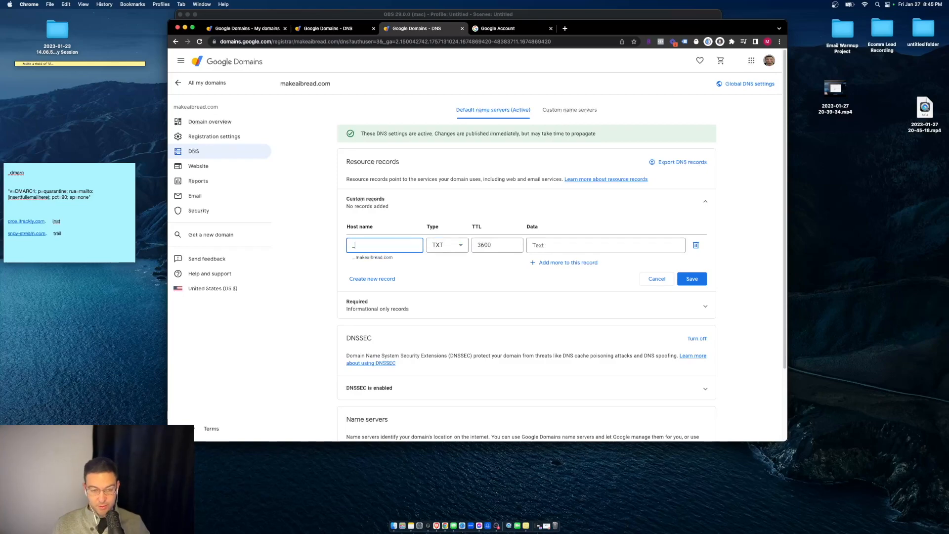
type("dmarc")
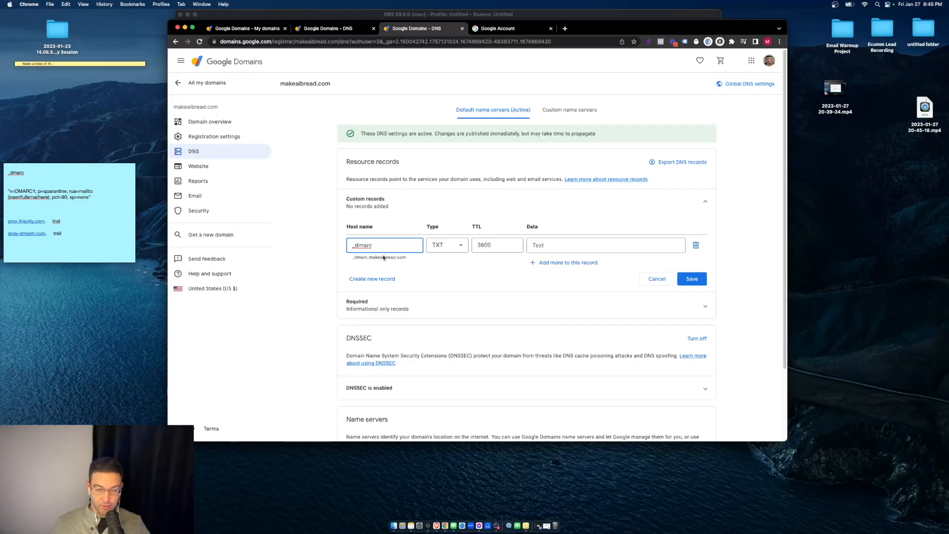
- Copy the DMARC record text from the sticky note
left_click(90, 199)
left_click_drag(51, 168, 77, 170)
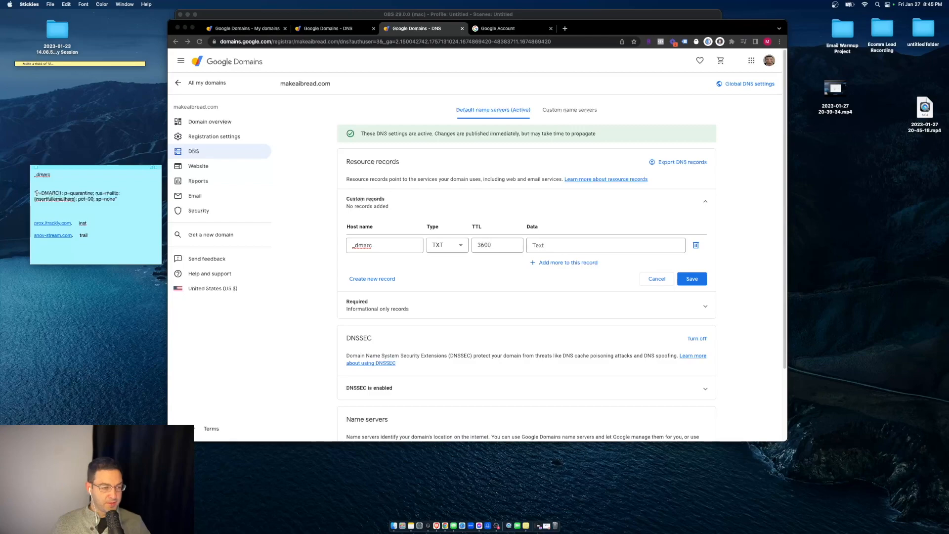
left_click_drag(35, 192, 128, 204)
key("super+c")
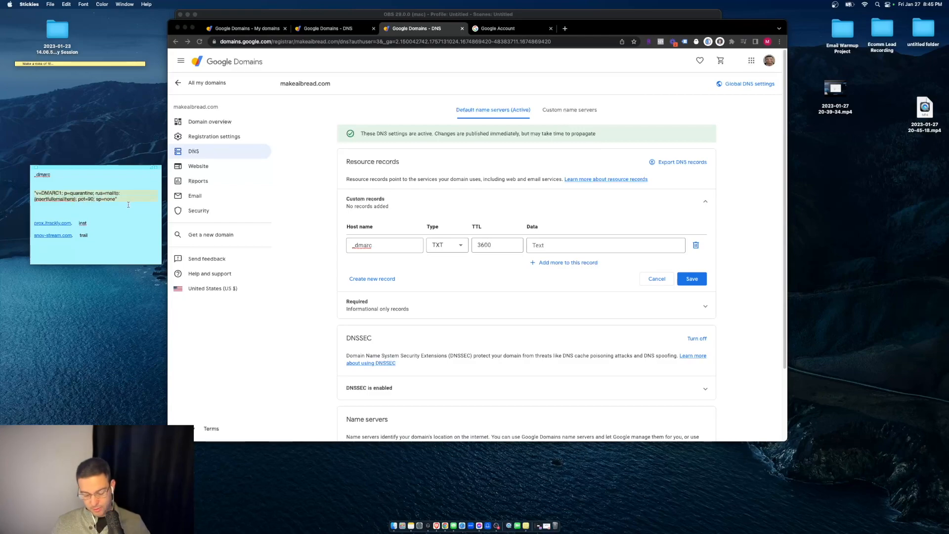
left_click(544, 245)
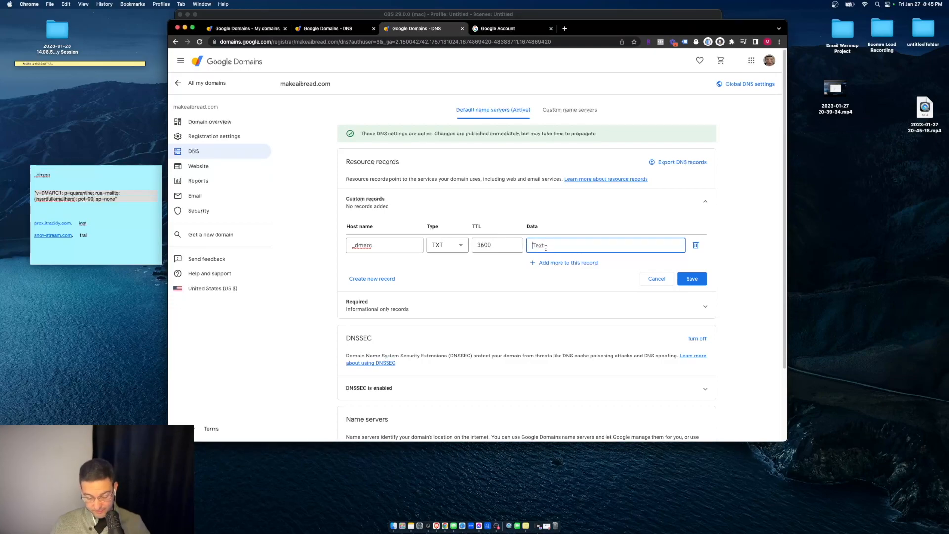
- Paste the DMARC value, replace the email placeholder with your makeaibread.com address, and save
key("super+v")
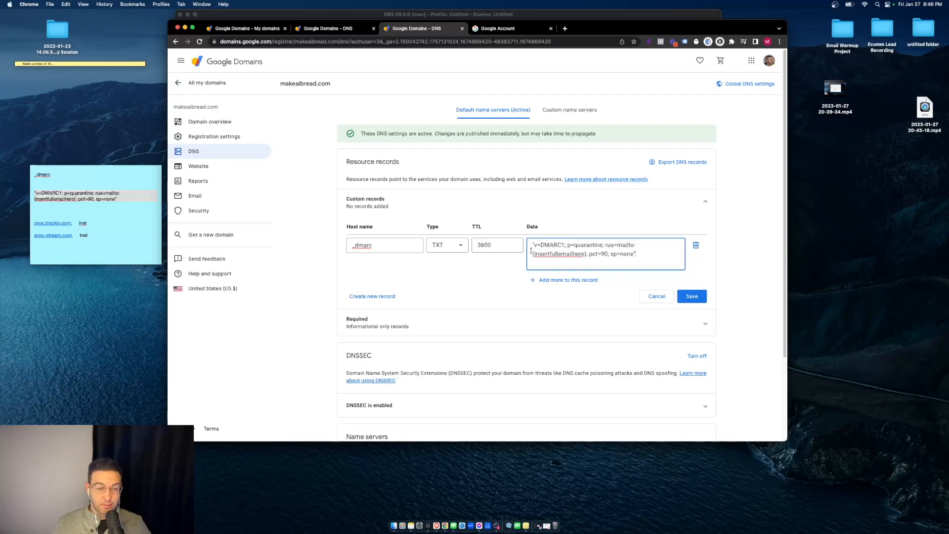
left_click(385, 244)
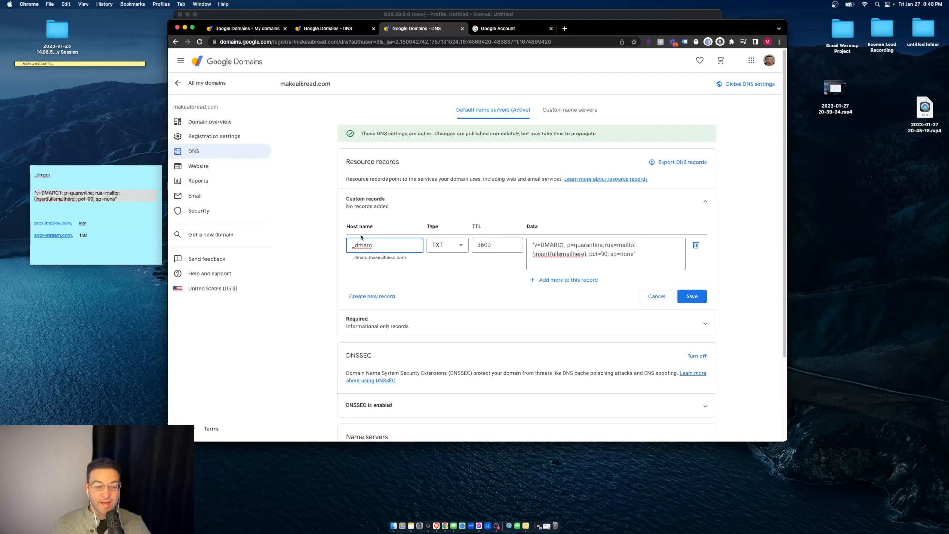
left_click(580, 259)
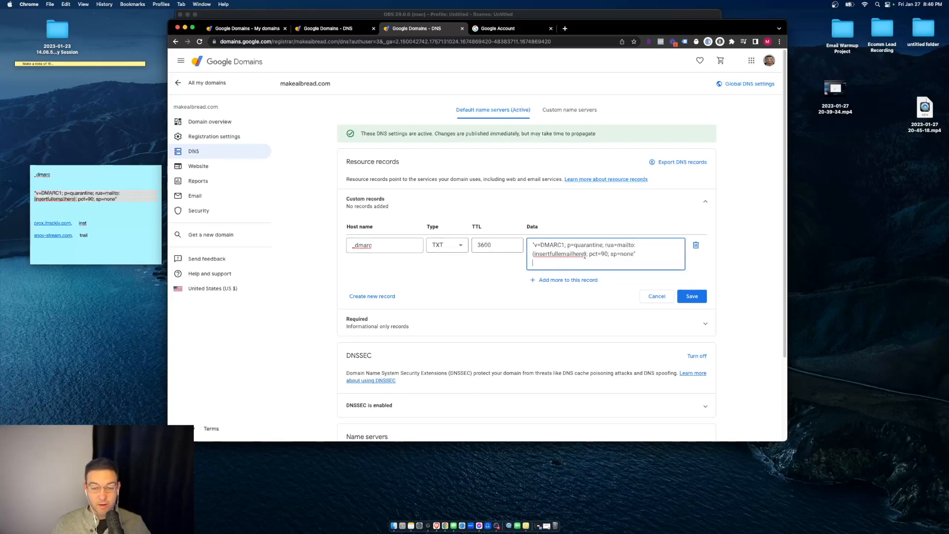
left_click_drag(586, 254, 532, 255)
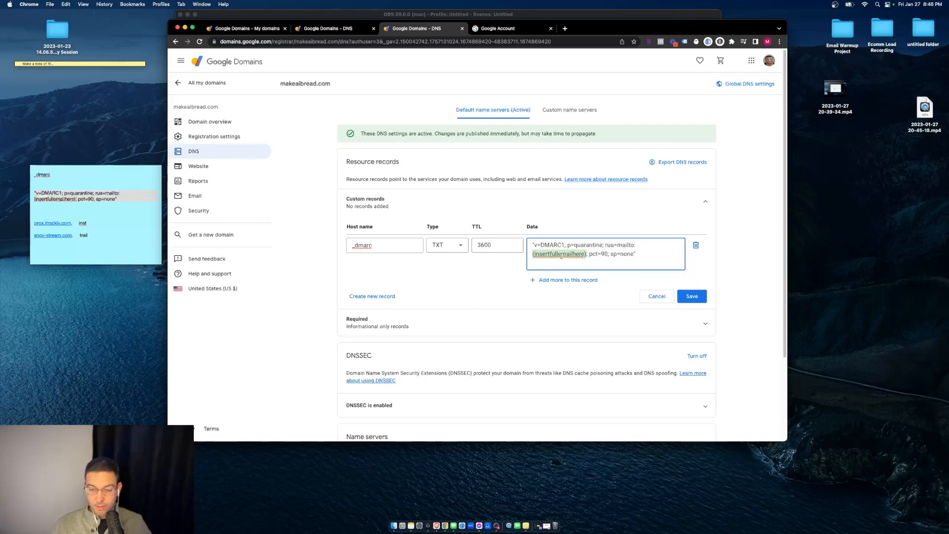
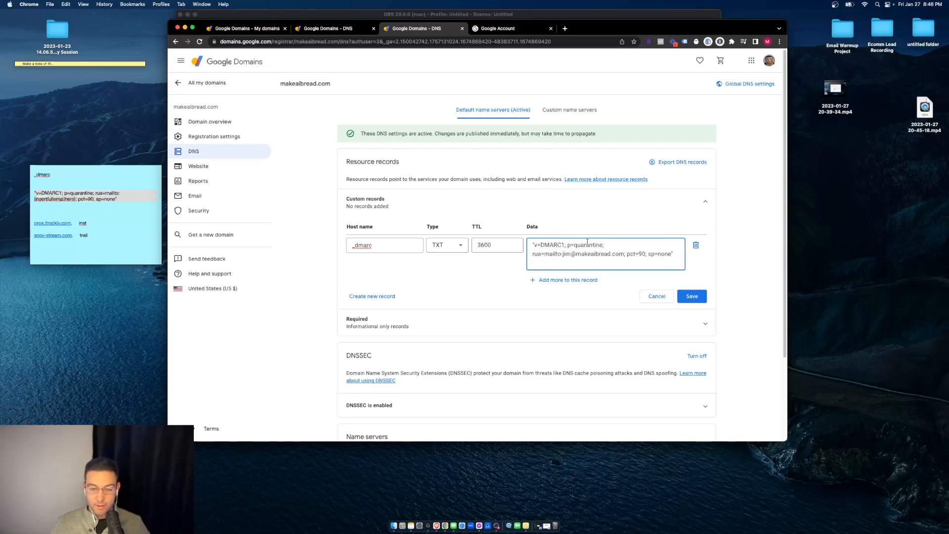
left_click(693, 298)
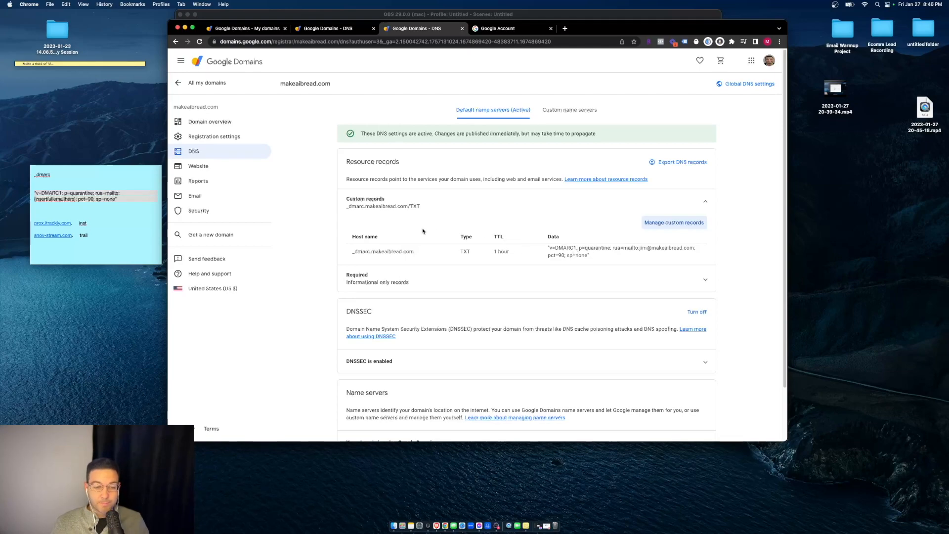
- Add another custom record and paste prox.itrackly.com as its data
left_click(661, 223)
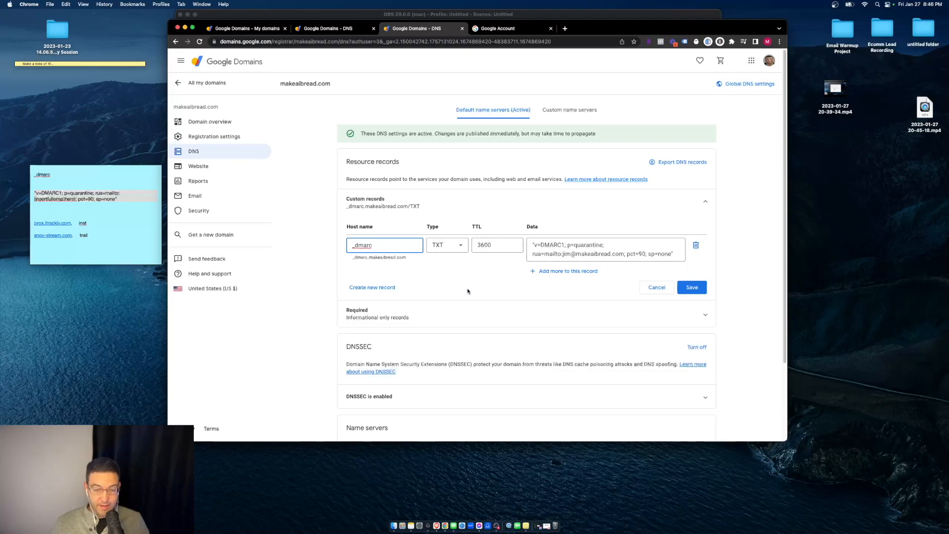
left_click(392, 290)
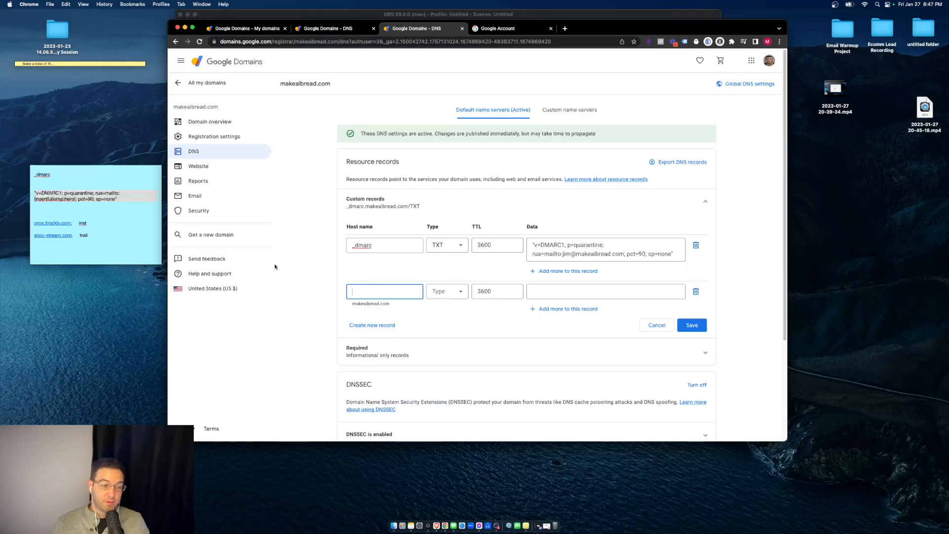
left_click(73, 225)
left_click_drag(32, 223, 75, 225)
key("super+c")
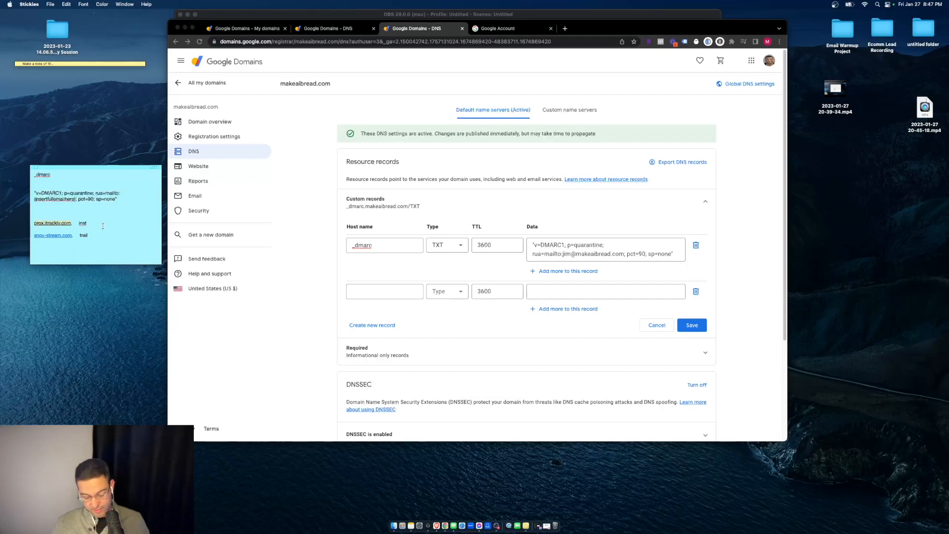
left_click(570, 291)
key("super+v")
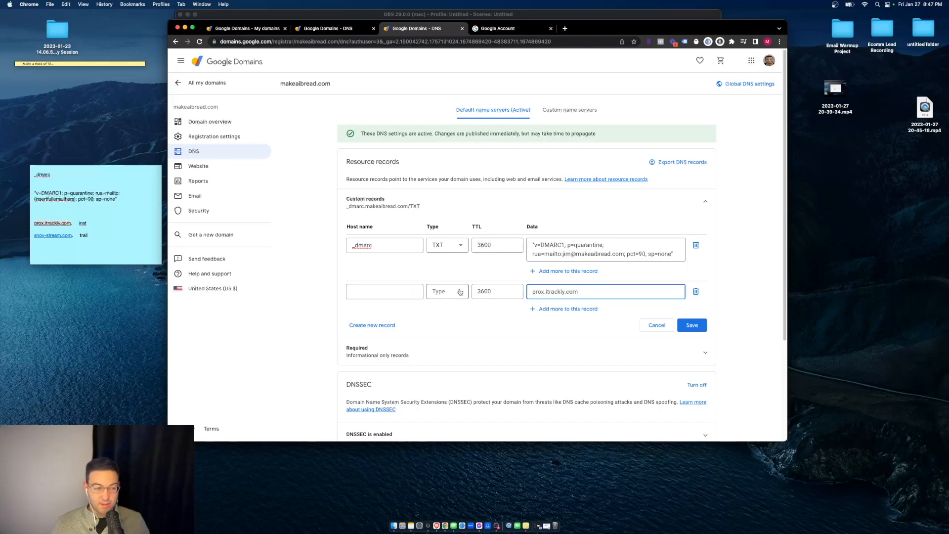
- Give the new record host name inst and make it a CNAME
left_click(91, 222)
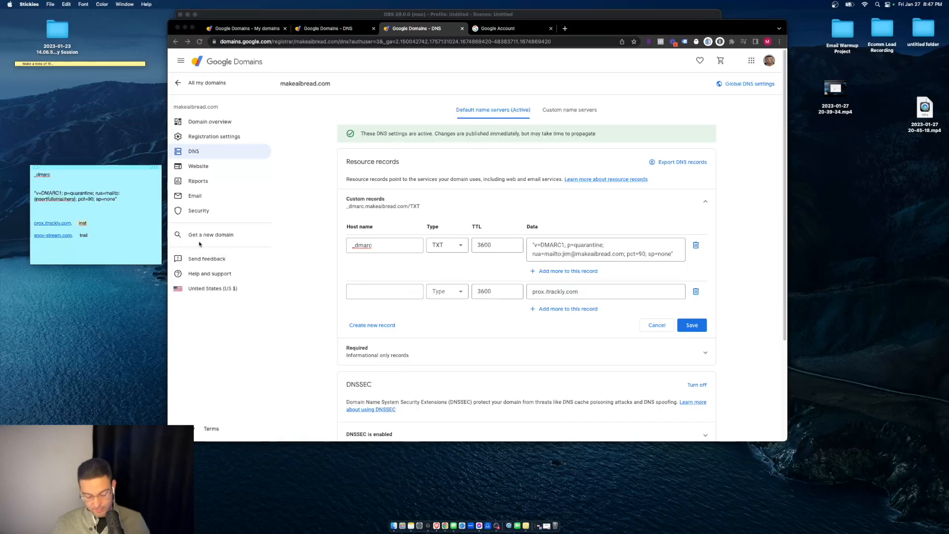
left_click(376, 292)
type("inst")
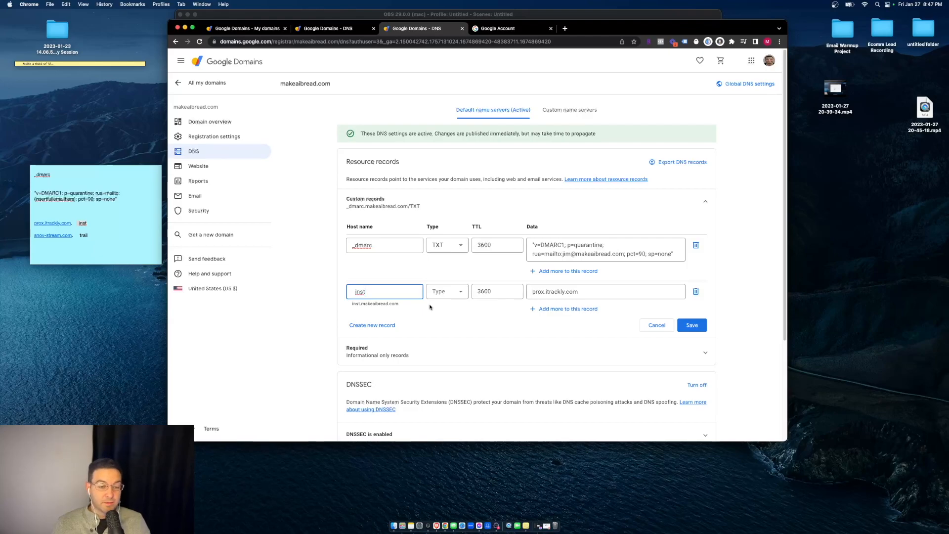
left_click(531, 308)
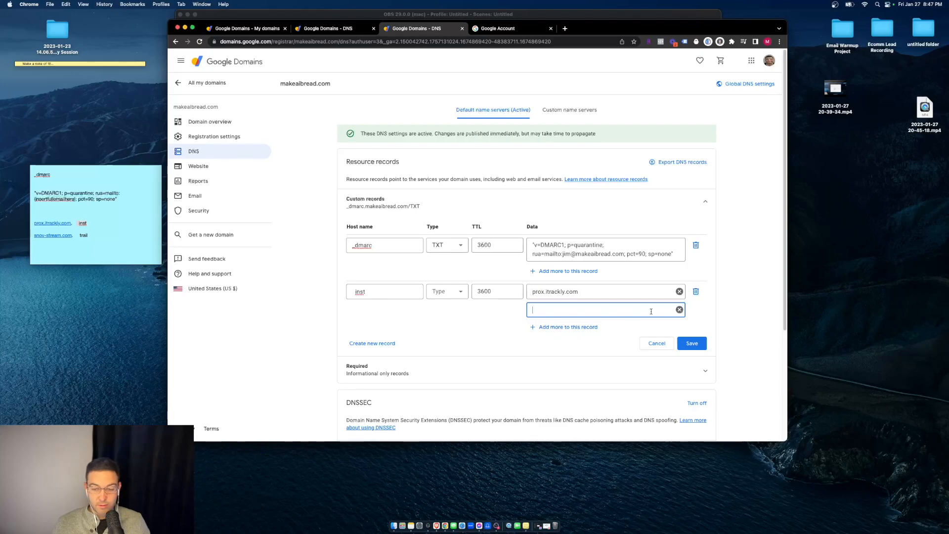
left_click(680, 310)
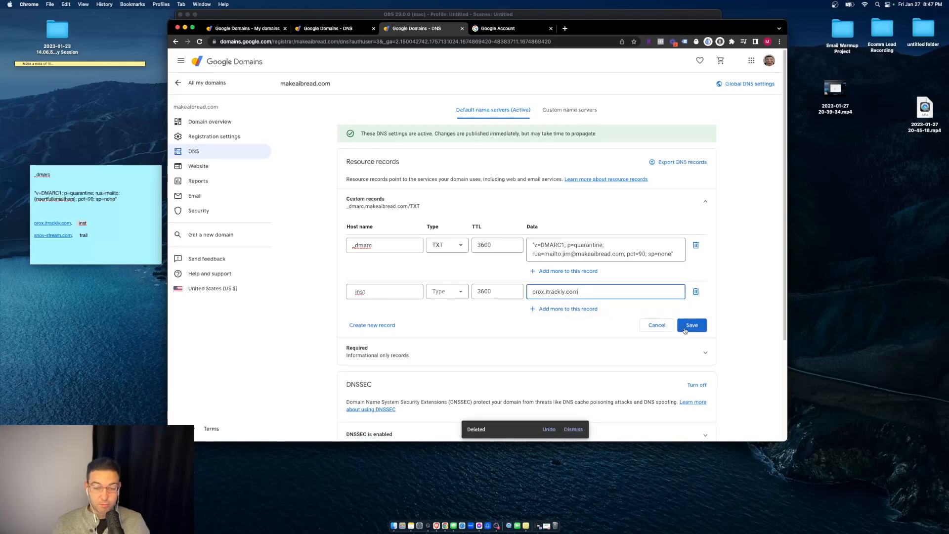
left_click(445, 292)
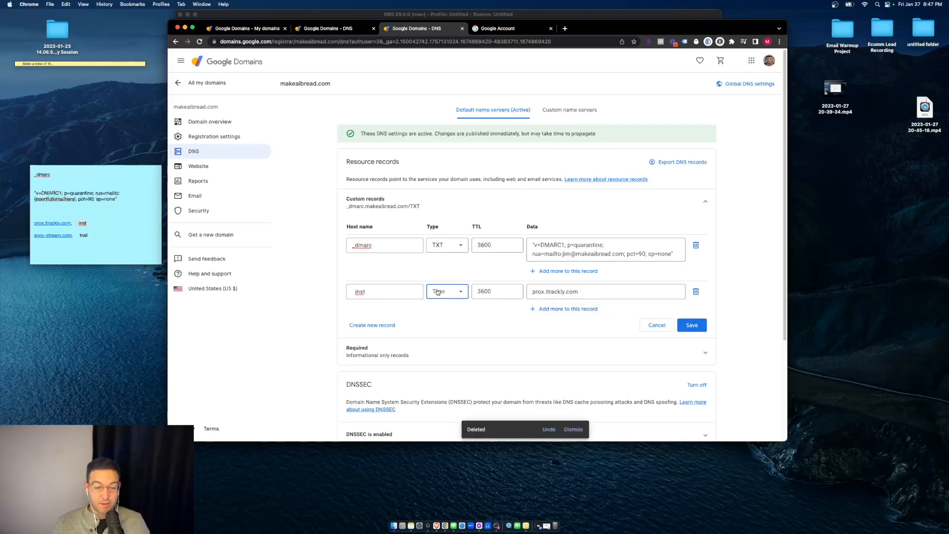
left_click(477, 305)
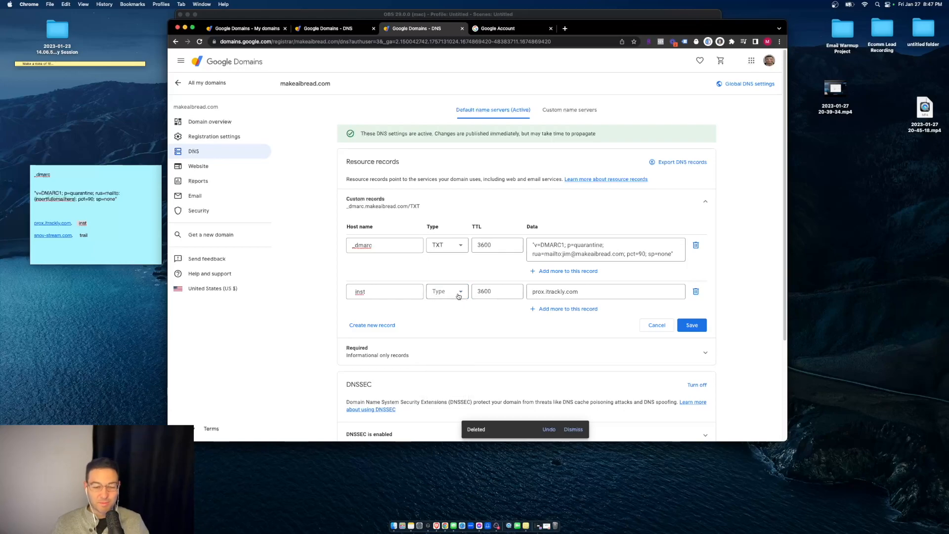
left_click(457, 294)
left_click(448, 361)
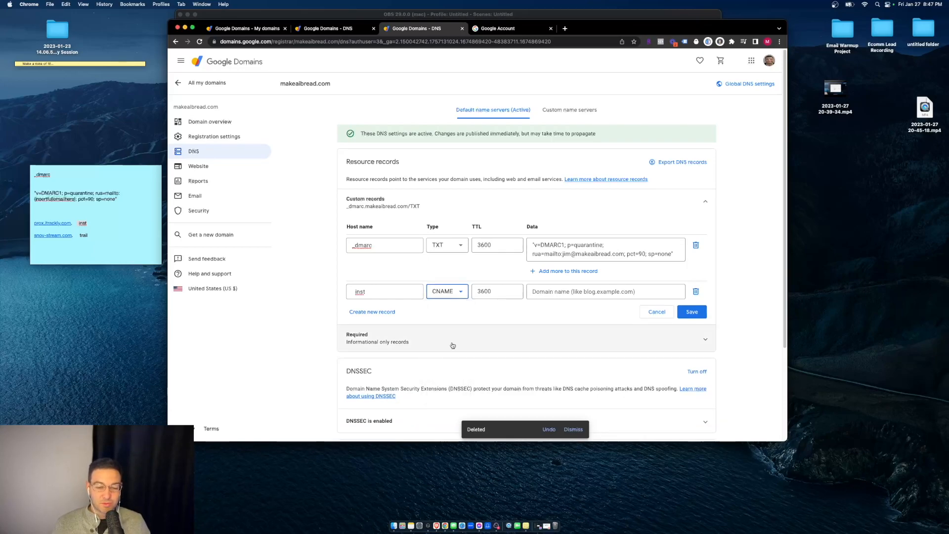
- Re-copy prox.itrackly.com into the inst record's data and save the custom records
left_click(583, 292)
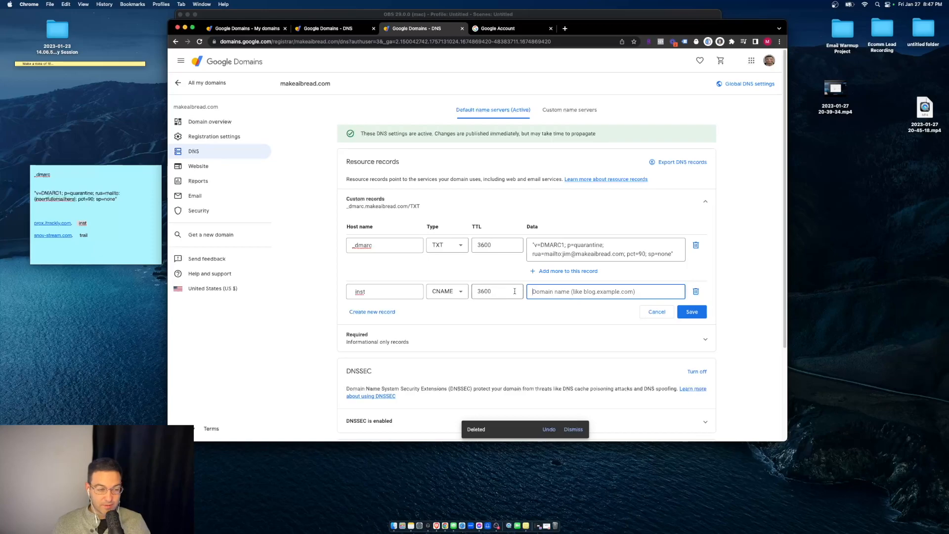
left_click(74, 226)
double_click(52, 222)
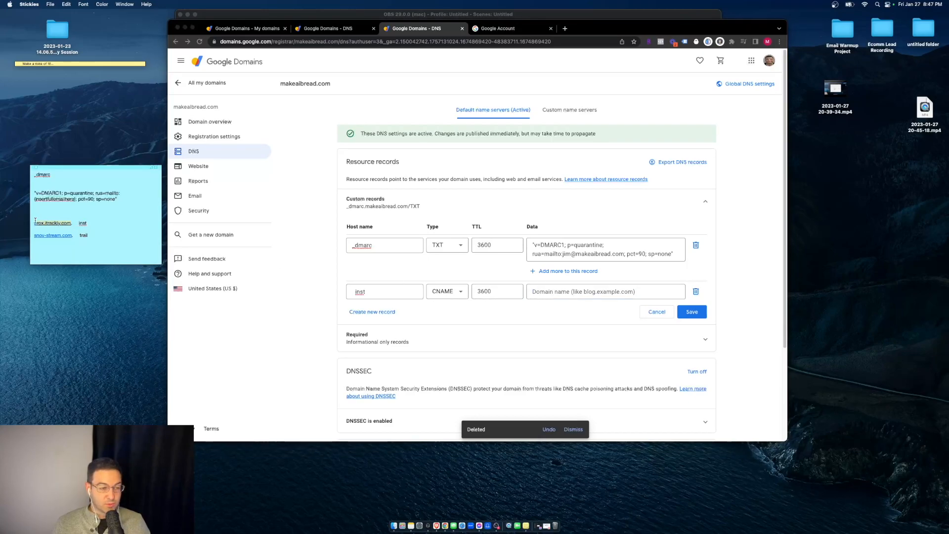
key("super+c")
left_click(568, 293)
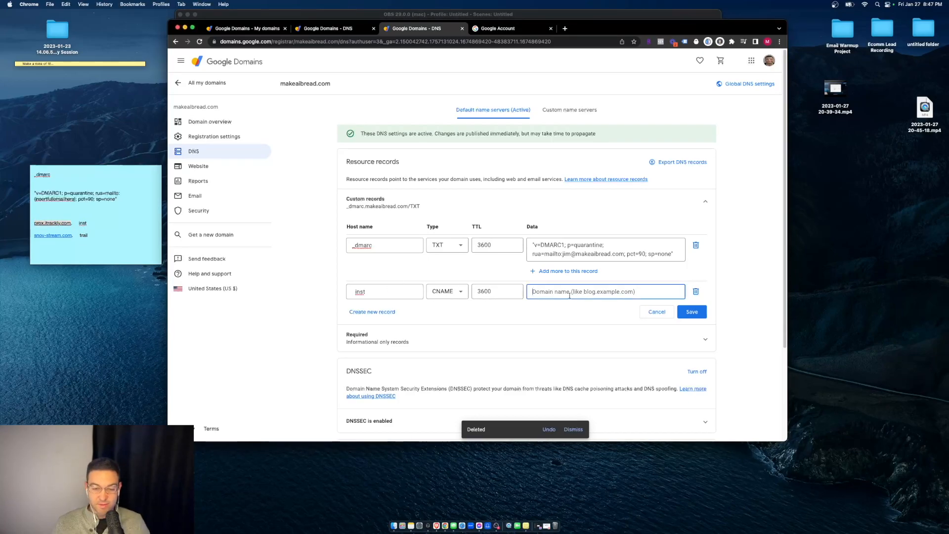
key("super+v")
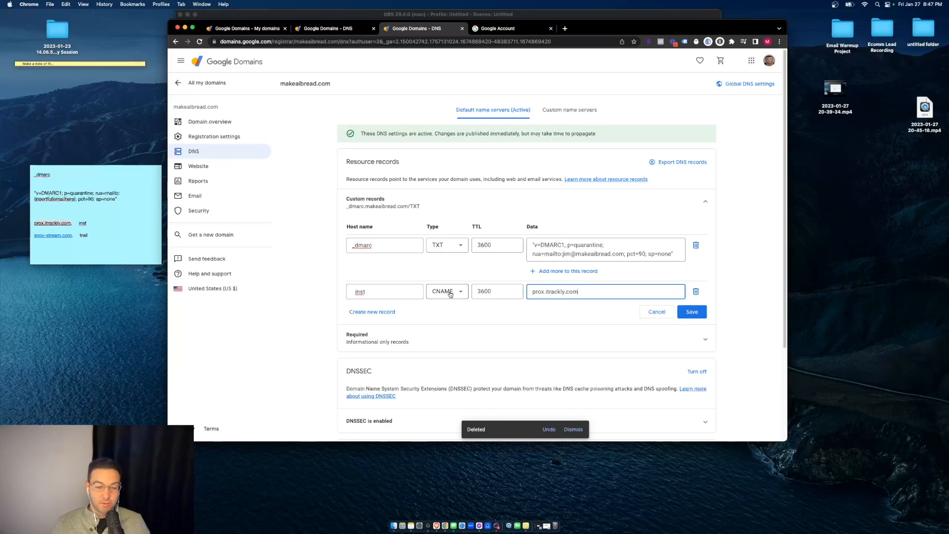
left_click(700, 312)
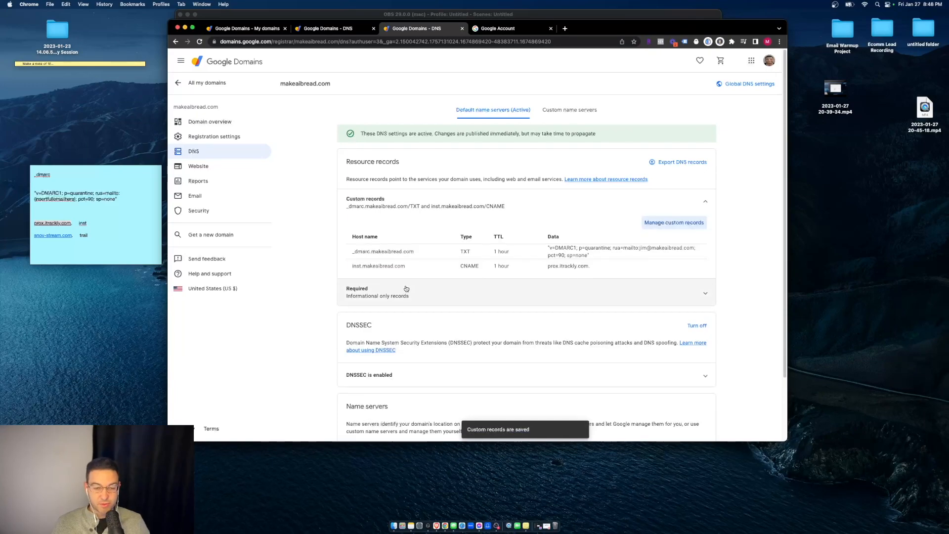
left_click(668, 223)
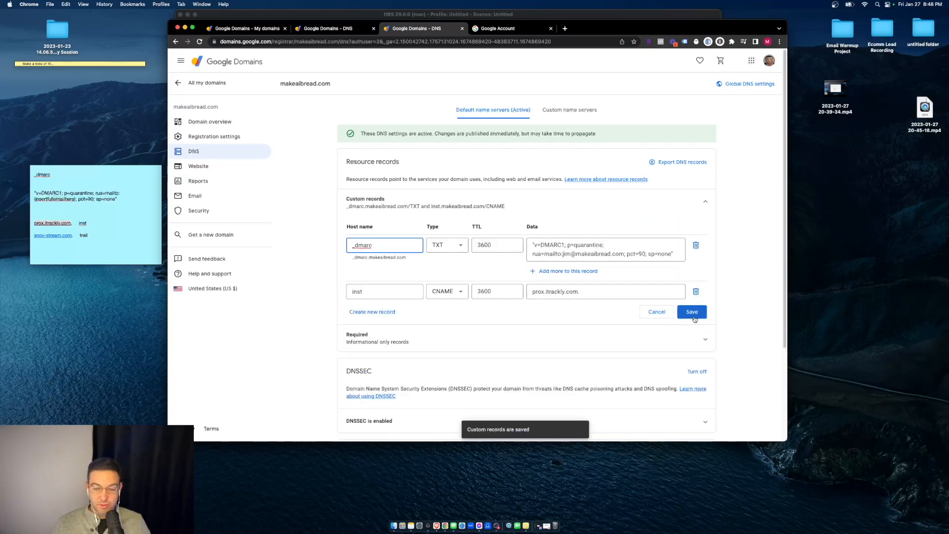
- Create a trail CNAME record pointing to snov-stream.com and save it
left_click(373, 312)
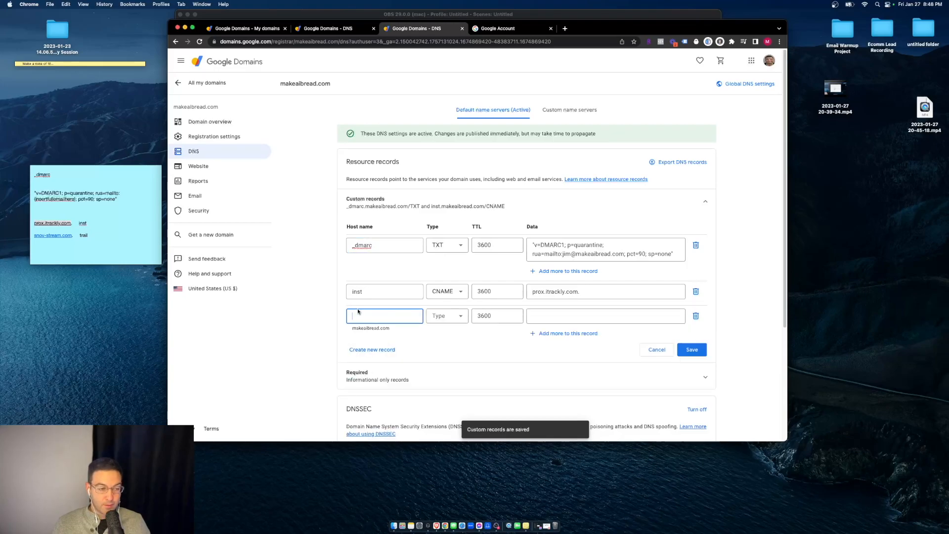
type("tras")
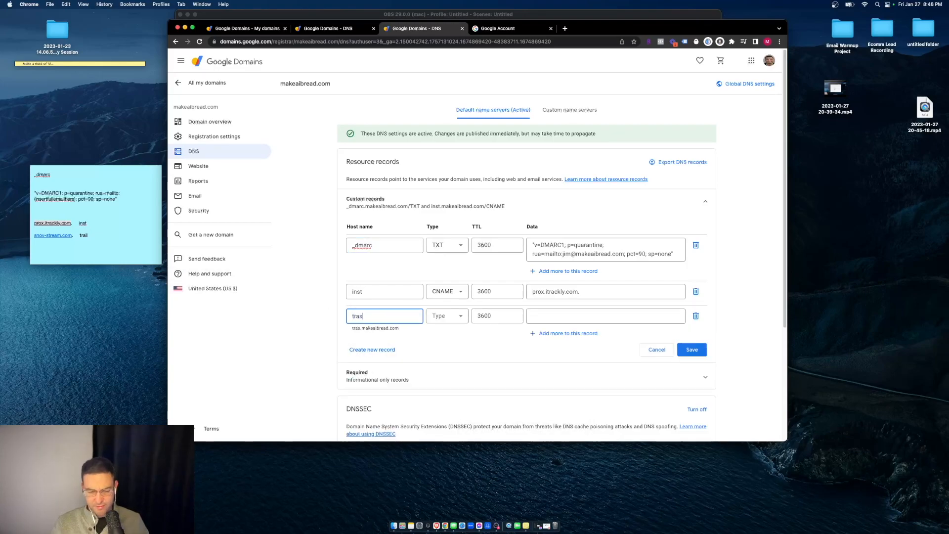
key("BackSpace")
type("il")
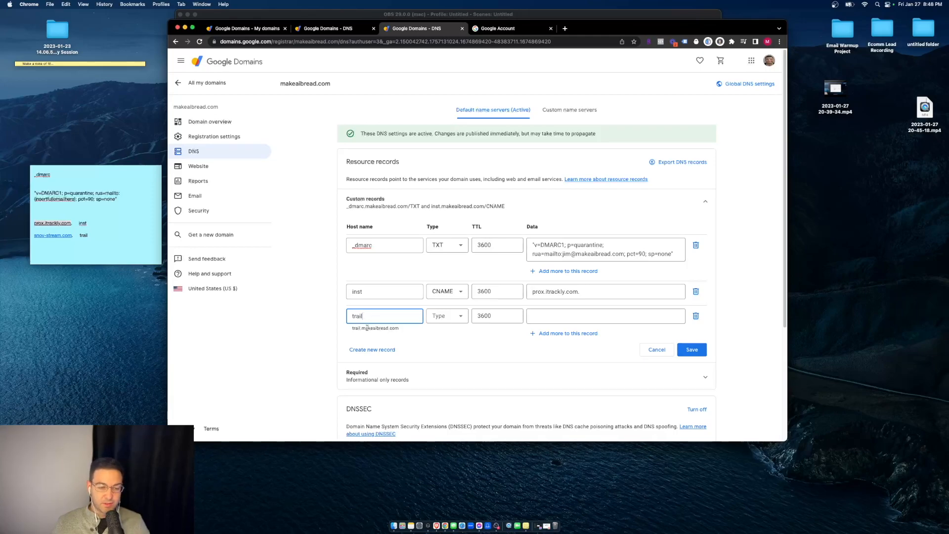
left_click(442, 318)
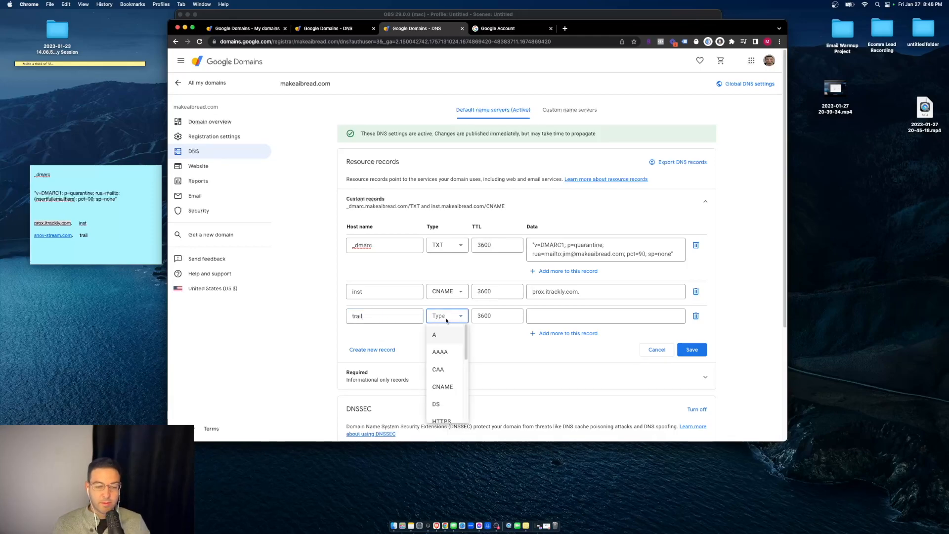
left_click(449, 386)
left_click(547, 317)
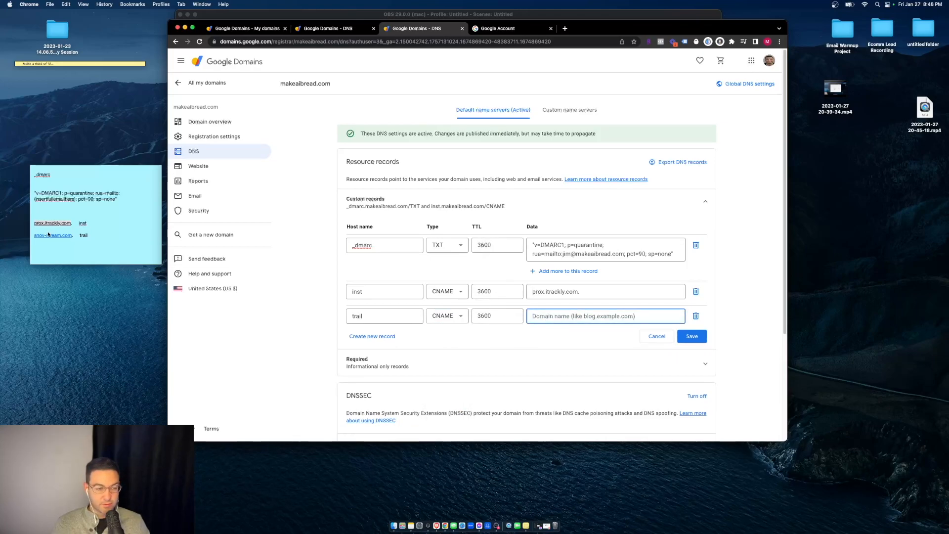
left_click(74, 239)
left_click_drag(74, 238, 26, 235)
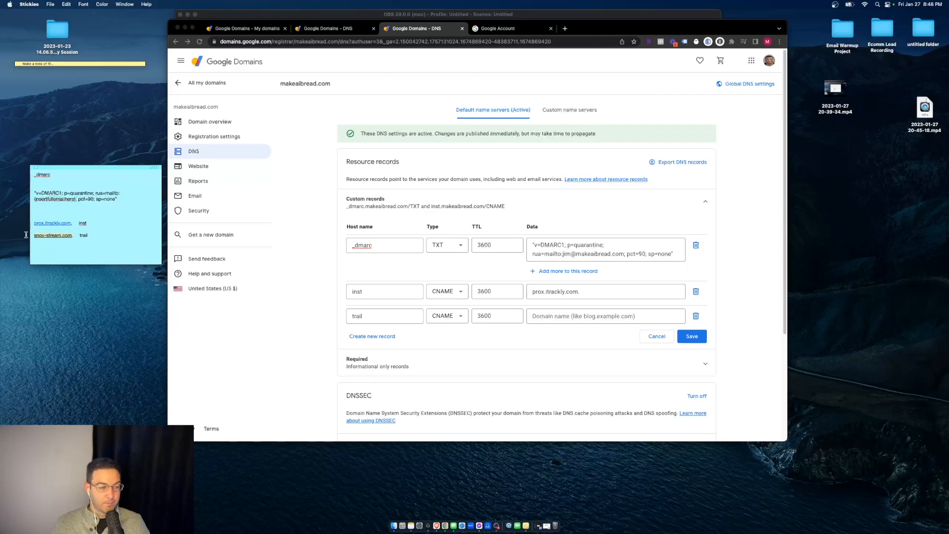
key("super+c")
left_click(581, 317)
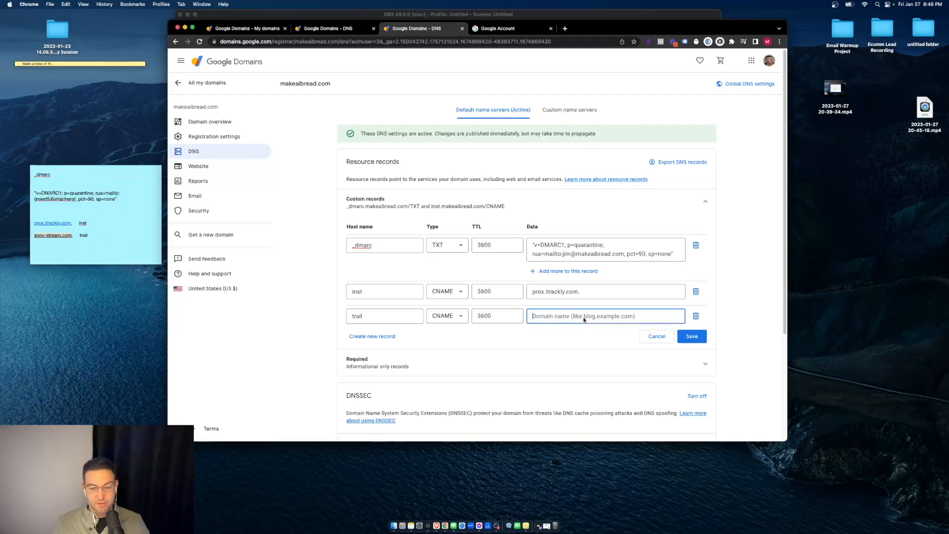
key("super+v")
left_click(697, 339)
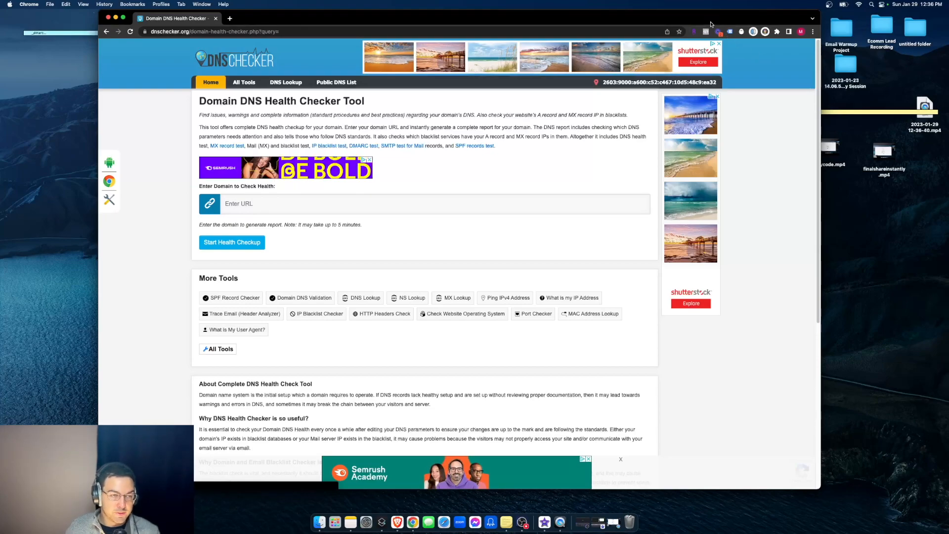
- Run the DNS Checker health checkup for makeaibread.com
left_click(282, 197)
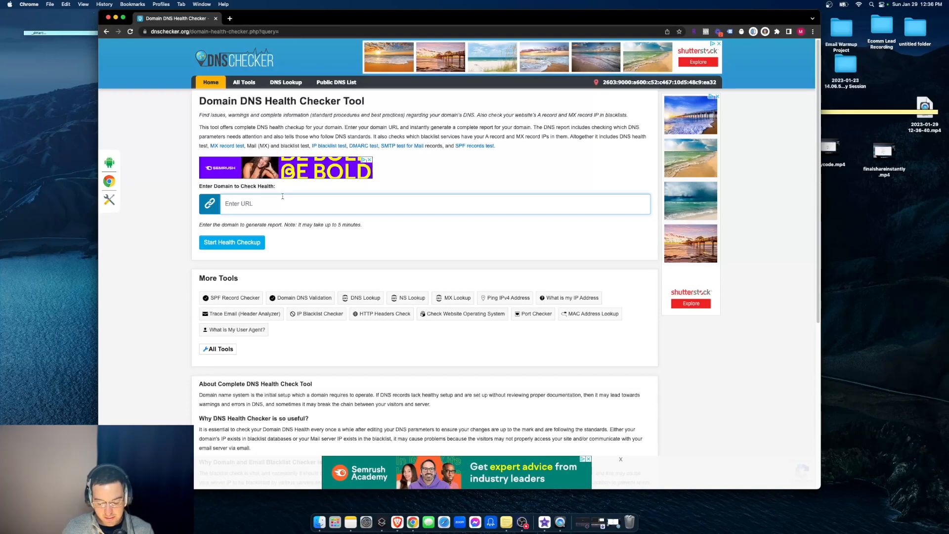
key("super+v")
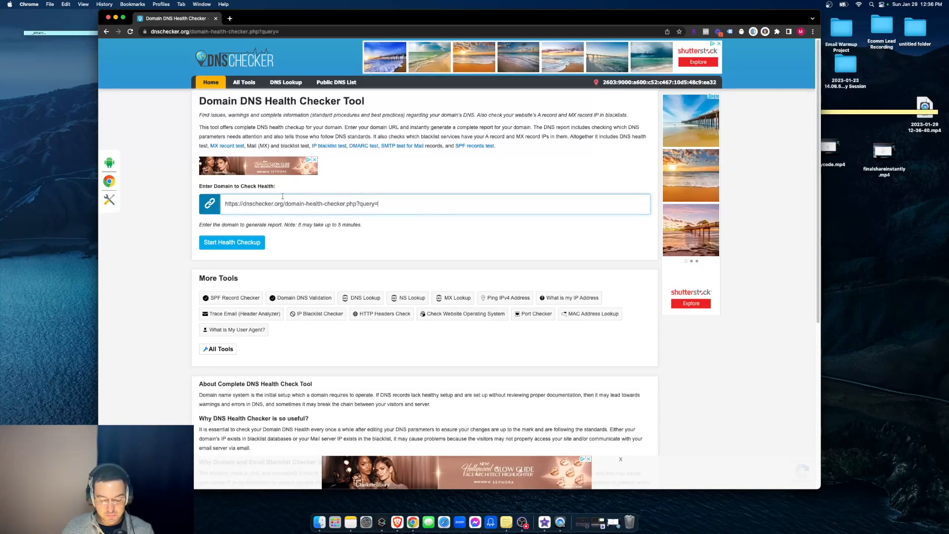
key("super+z")
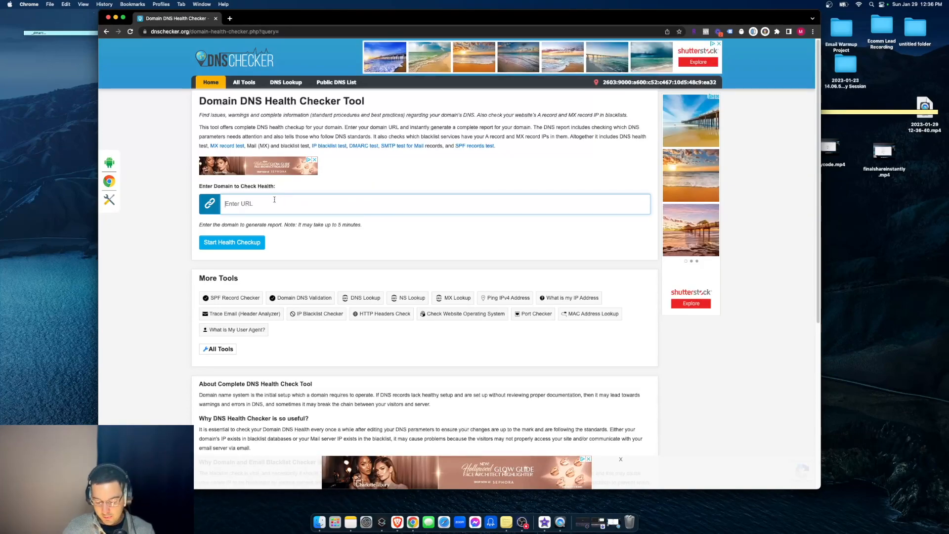
type("makeaib")
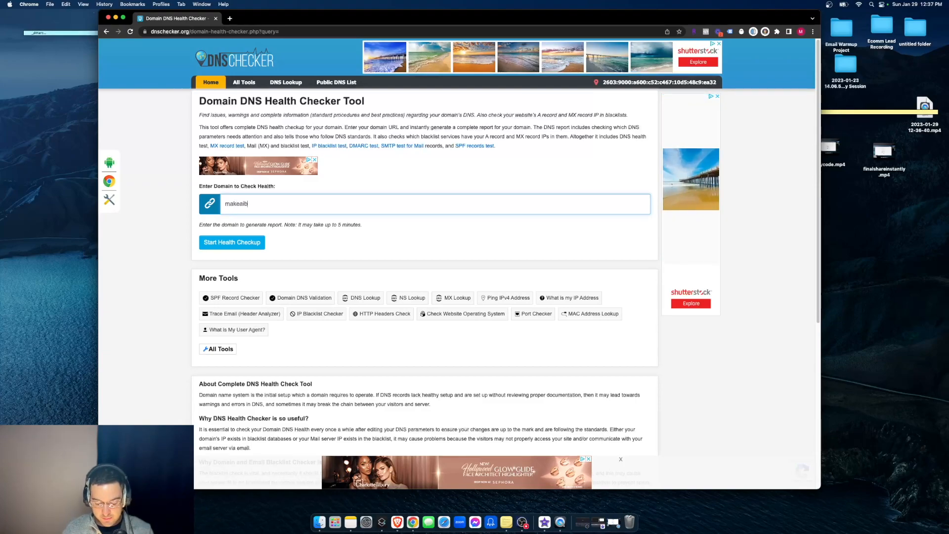
type("read.com")
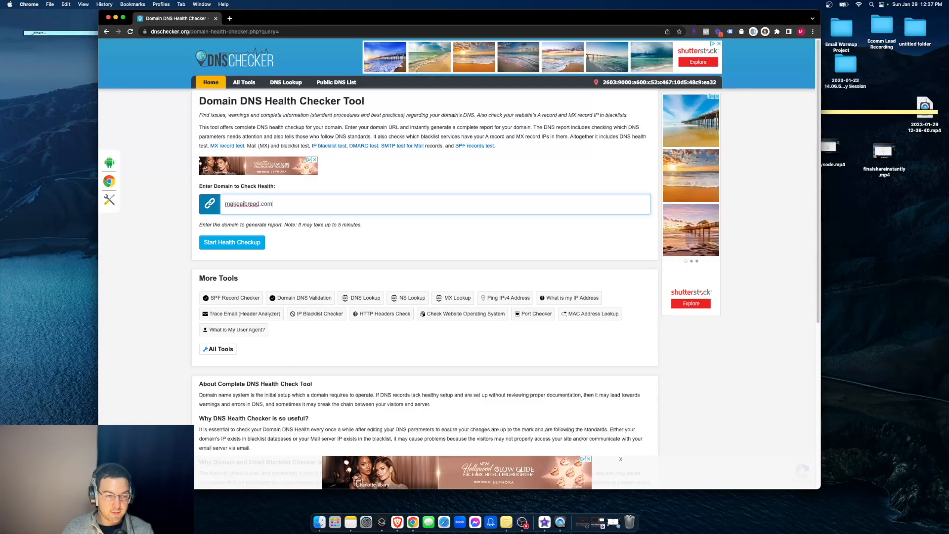
left_click(239, 243)
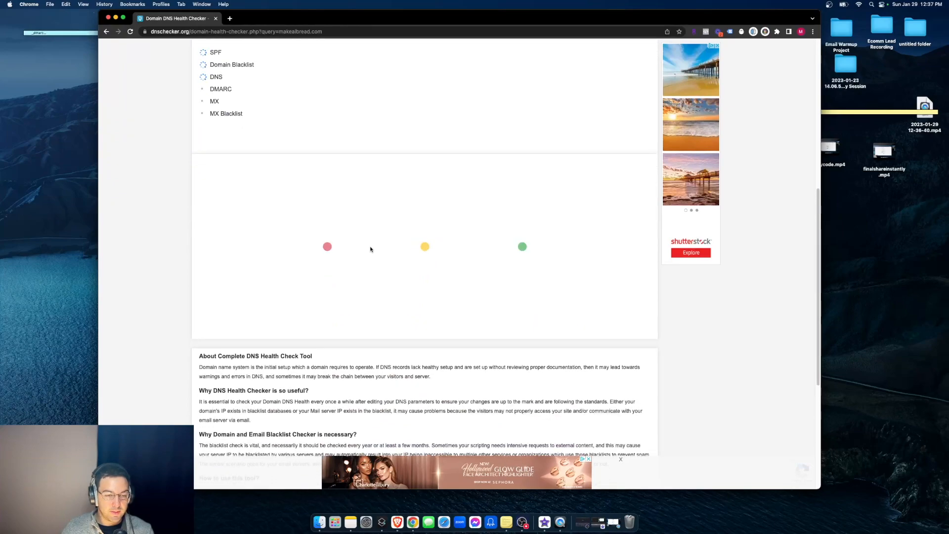
scroll(302, 192, "up", 2)
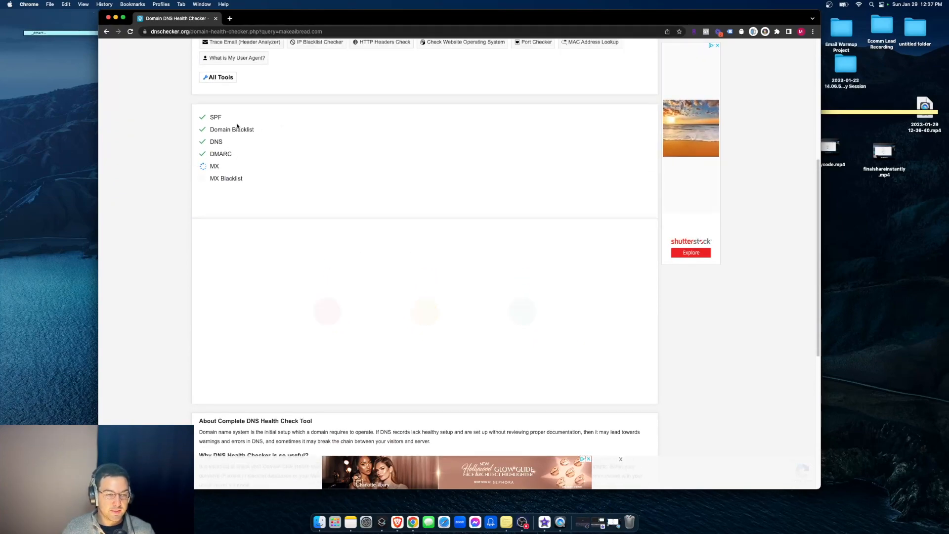
scroll(267, 197, "up", 3)
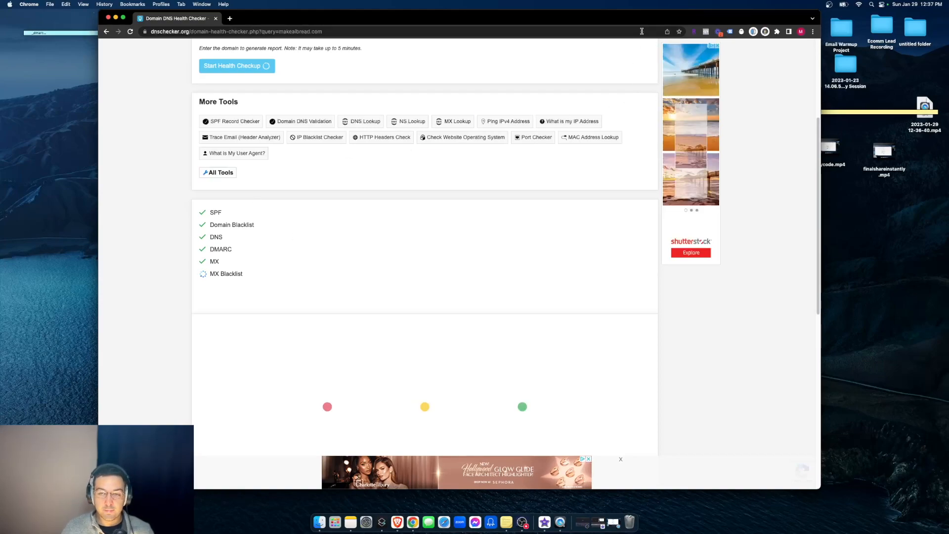
- Review the health check results and stop the screen recording
left_click_drag(631, 21, 610, 21)
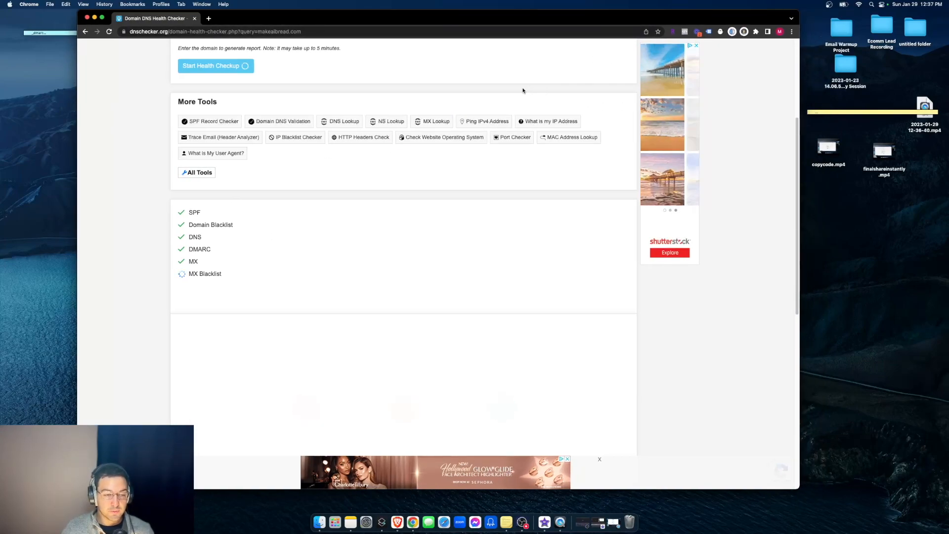
left_click(829, 5)
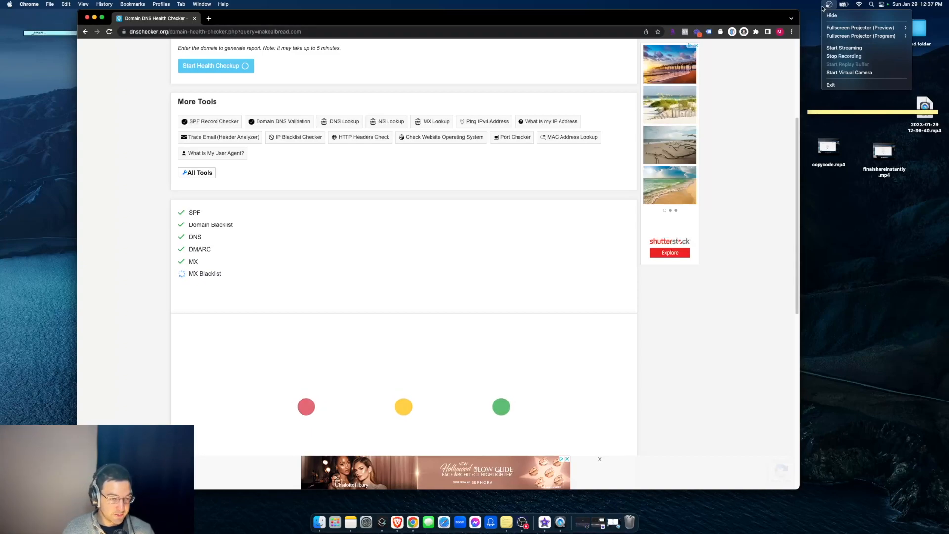
scroll(450, 202, "down", 2)
scroll(346, 202, "up", 3)
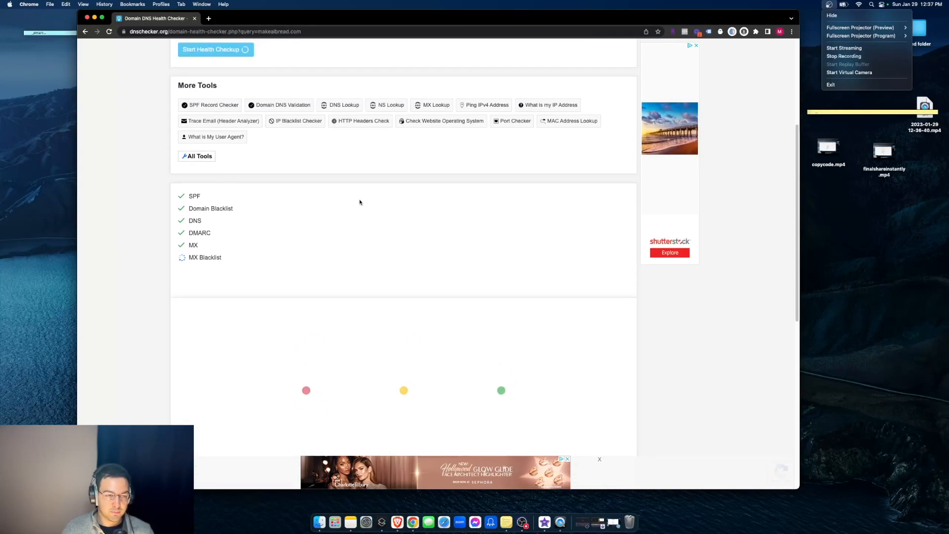
scroll(483, 214, "up", 3)
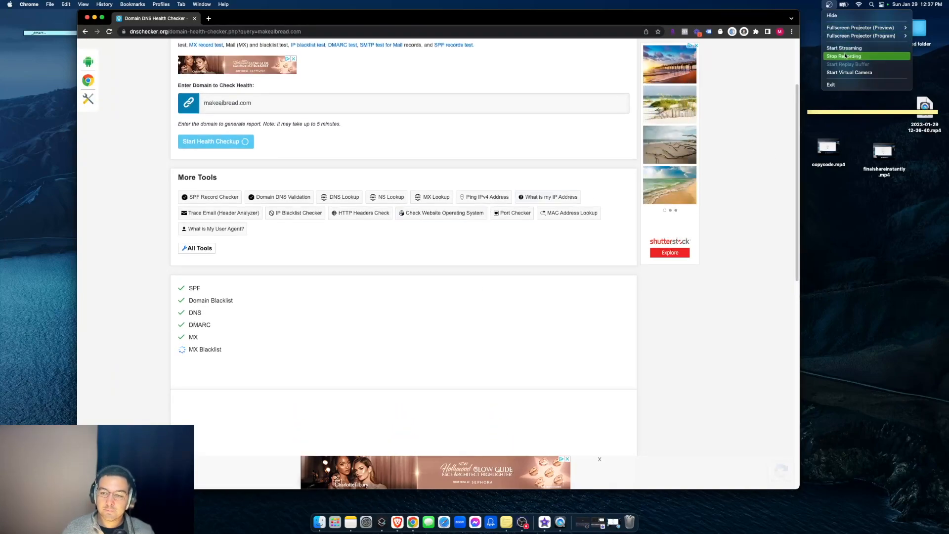
left_click(847, 55)
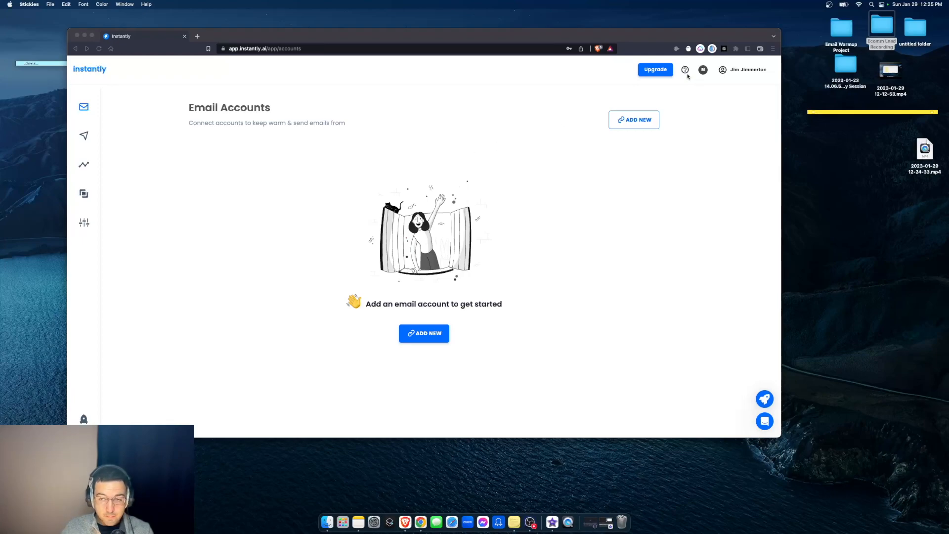
- Add a new Google email account in Instantly, confirming IMAP and choosing Option 2: oAuth
left_click(636, 121)
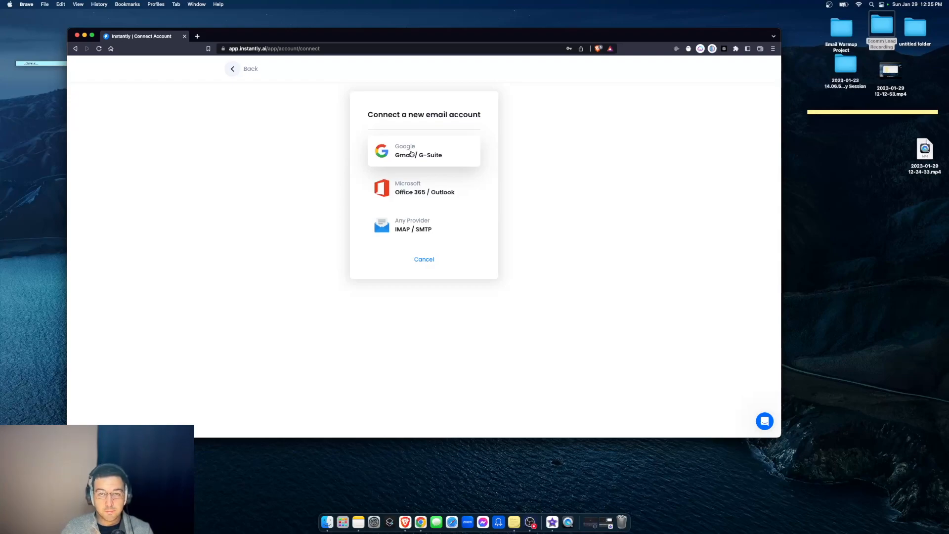
left_click(412, 154)
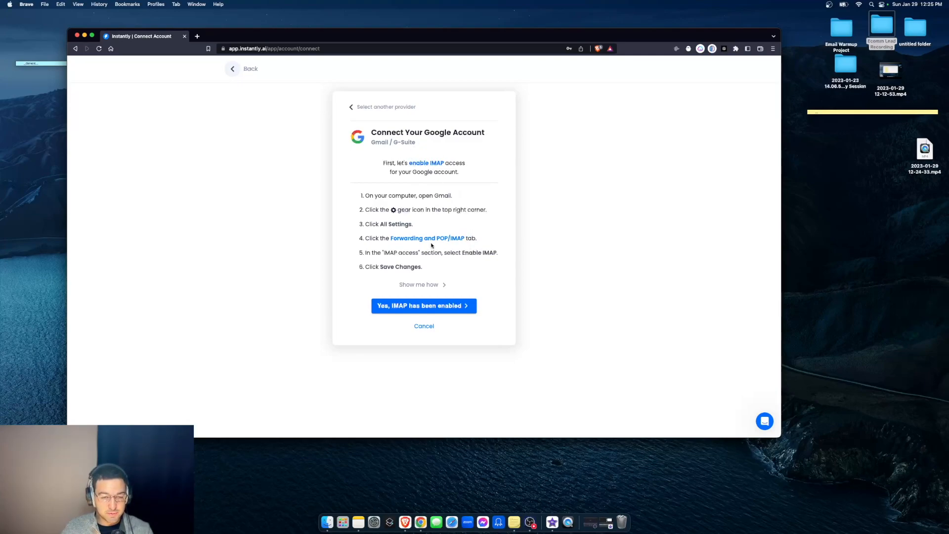
left_click(446, 306)
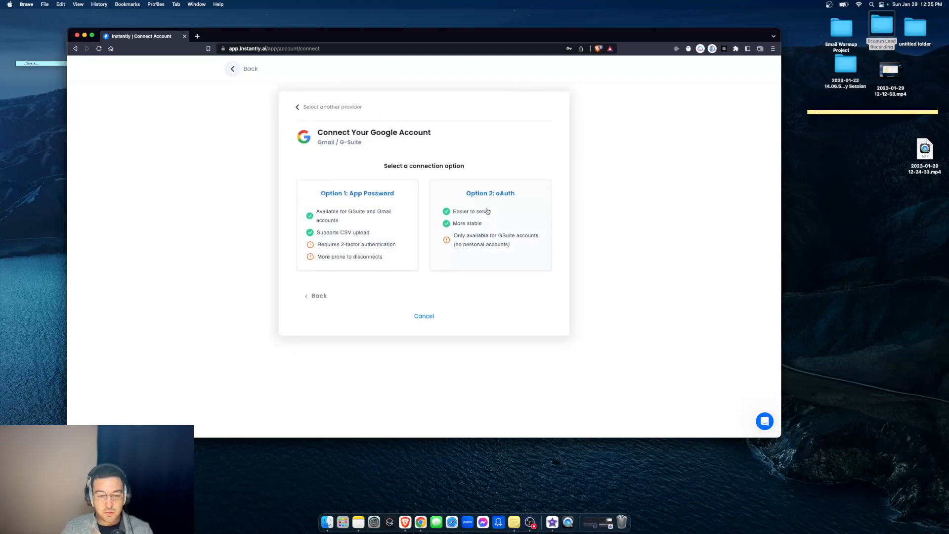
left_click(511, 206)
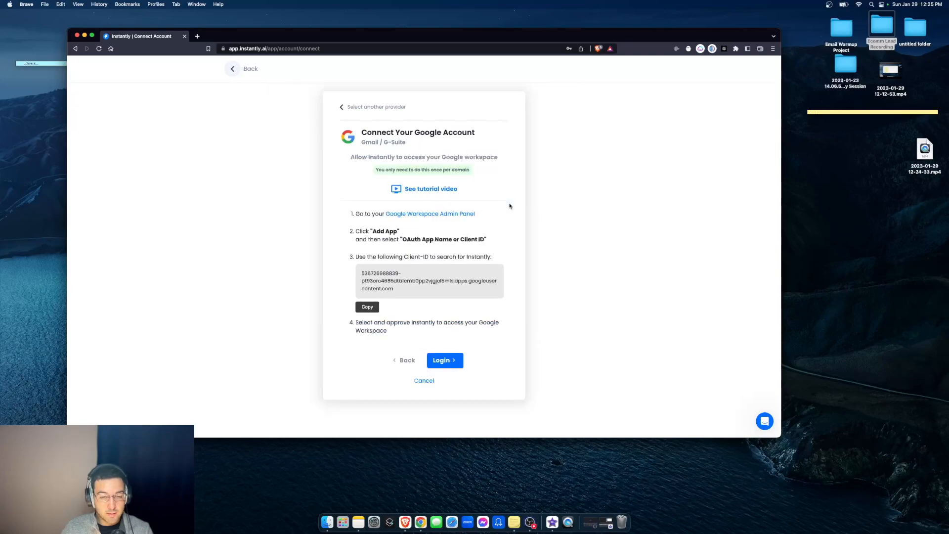
- Copy Instantly's Client-ID and open the Google Workspace Admin Panel
left_click(367, 307)
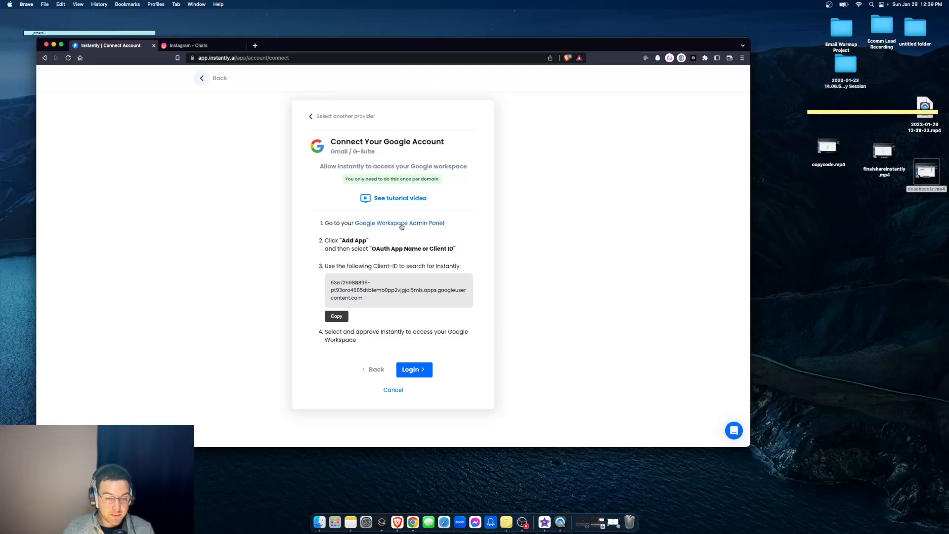
left_click(337, 317)
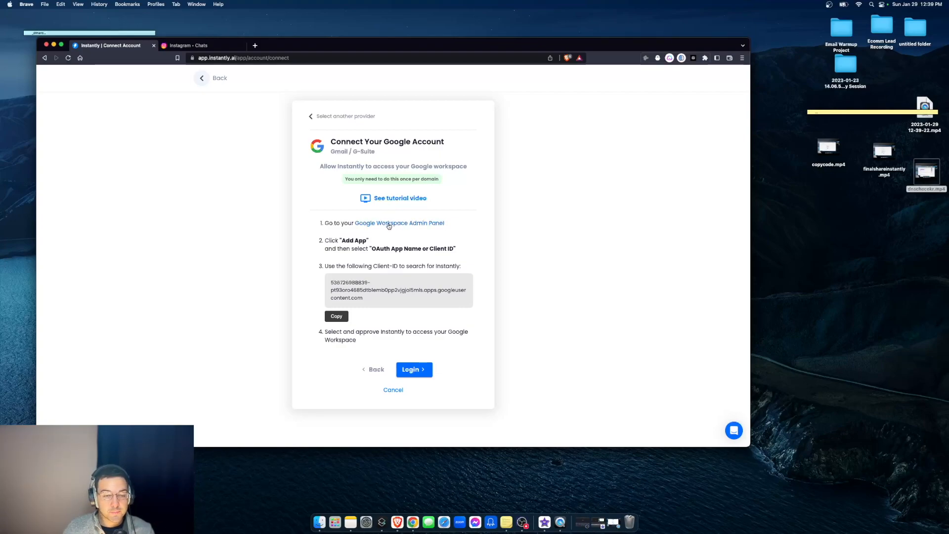
left_click(391, 223)
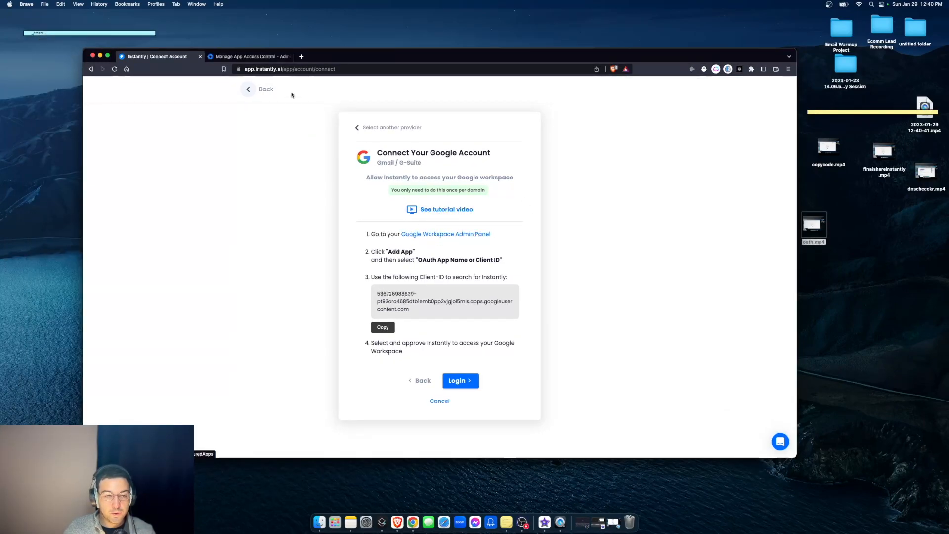
- Show Google Admin's App Access Control list with Instantly oAuth v1 as a trusted configured app
left_click(251, 58)
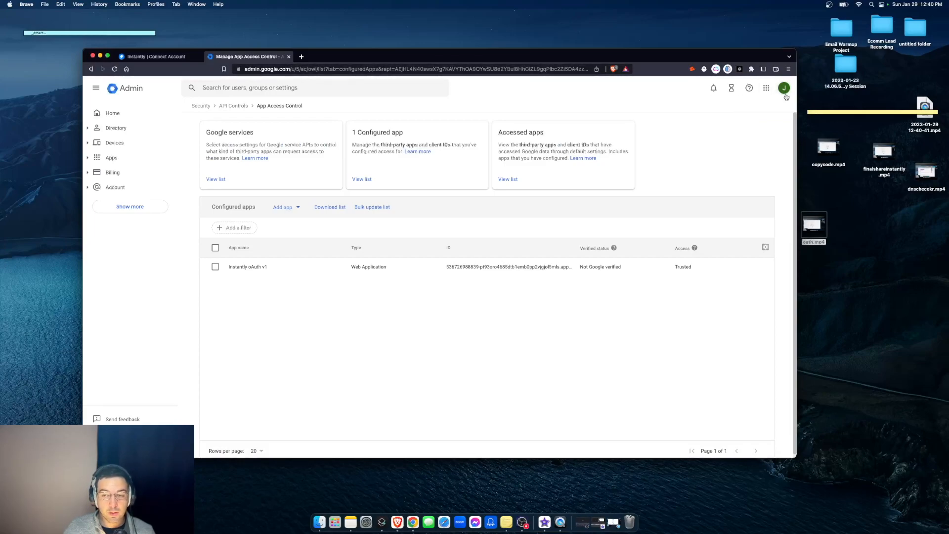
left_click(154, 56)
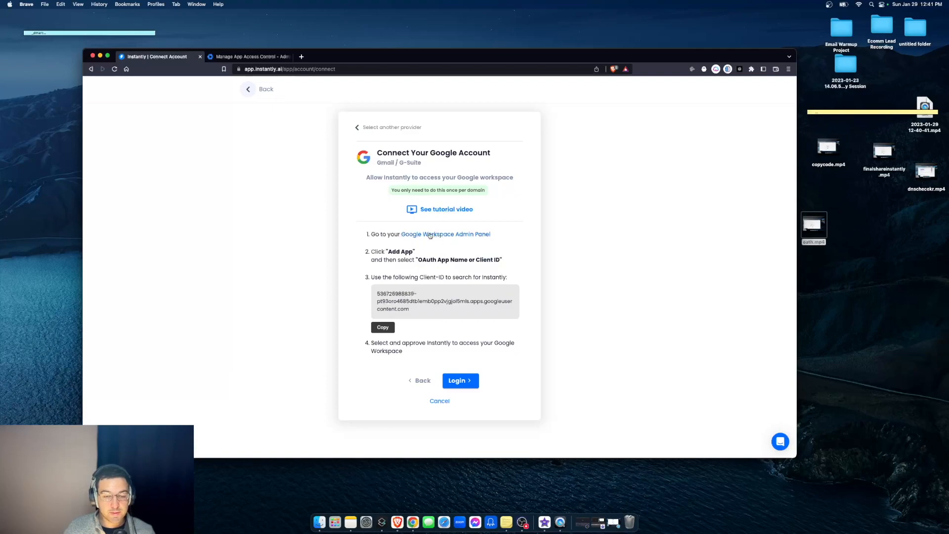
left_click(242, 58)
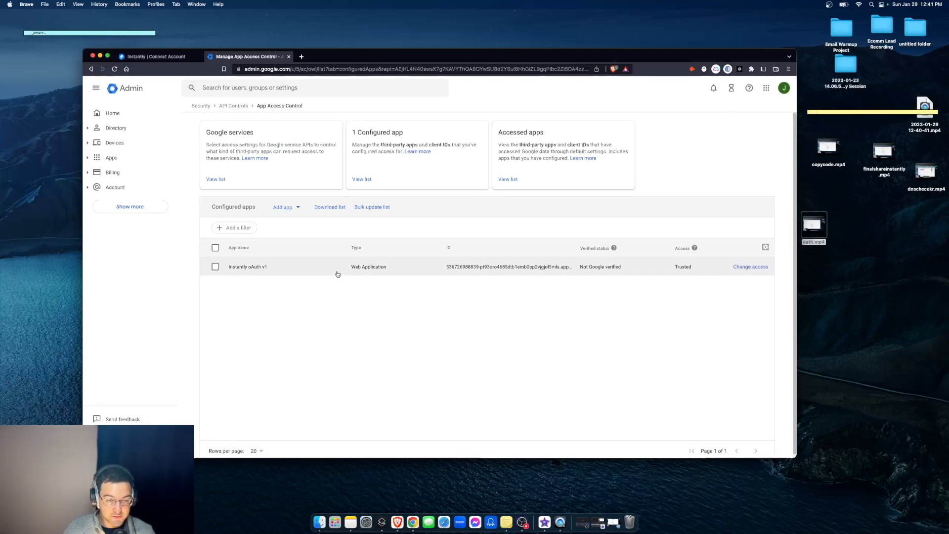
- Add an OAuth app by client ID, pasting Instantly's client ID copied from its connect page
left_click(282, 208)
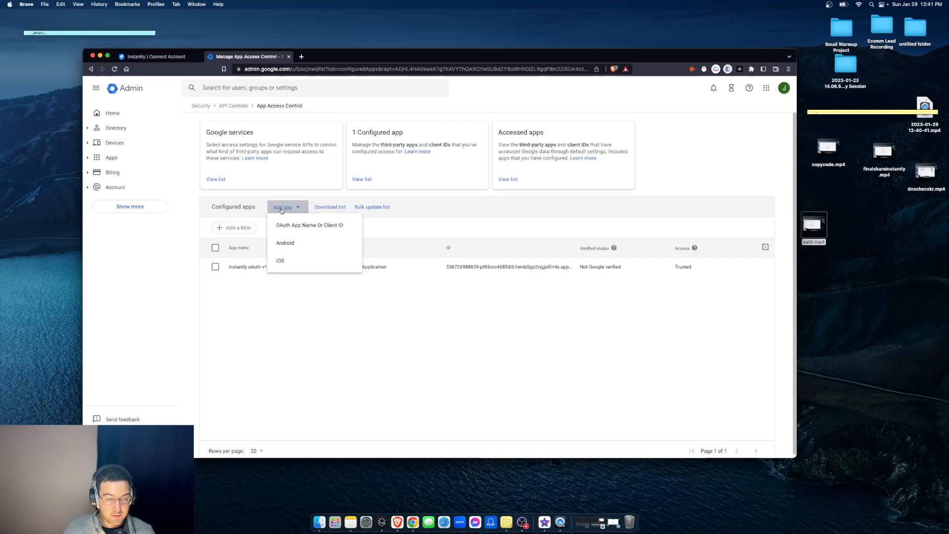
left_click(312, 226)
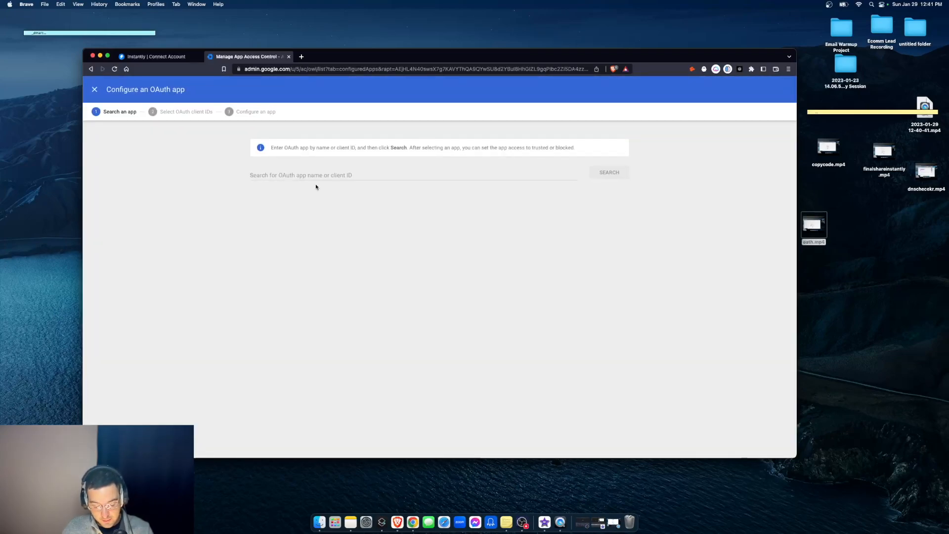
left_click(313, 178)
key("super+v")
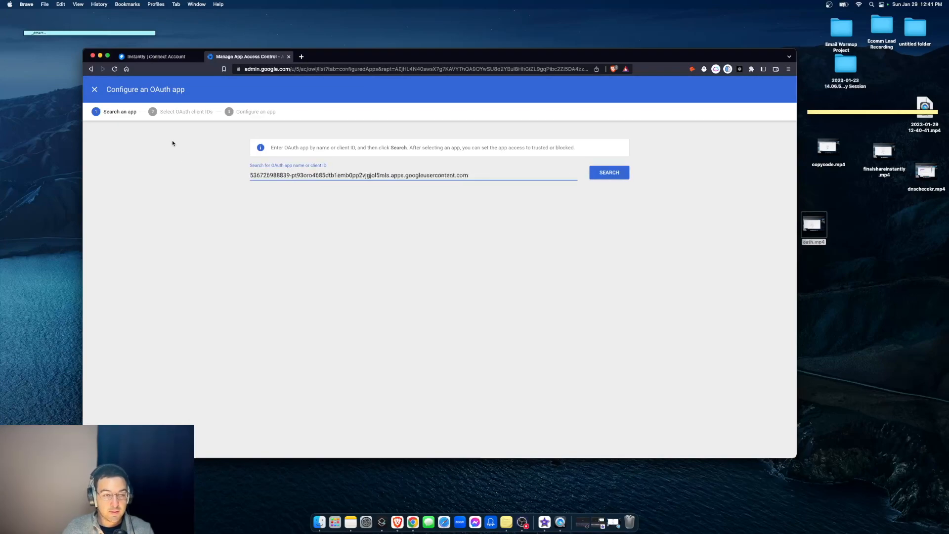
left_click(157, 57)
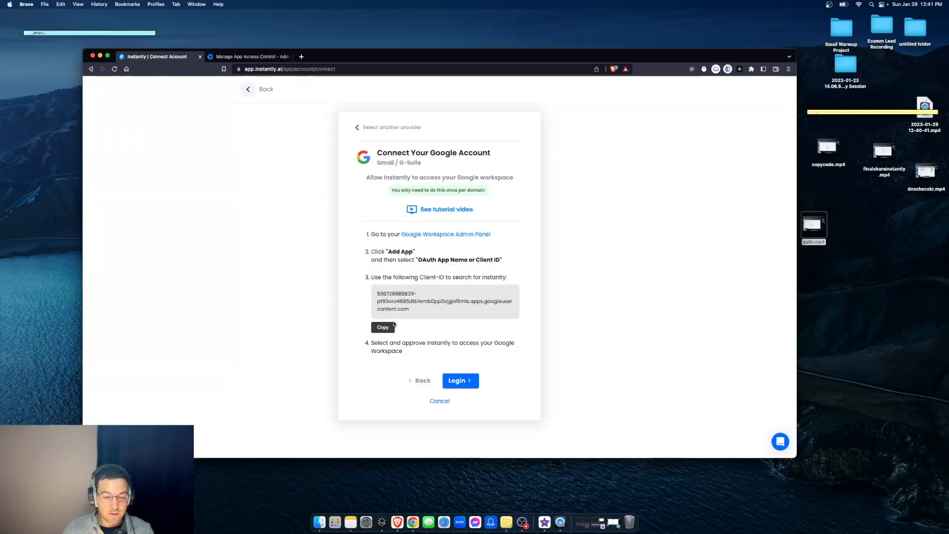
left_click(383, 327)
left_click(247, 56)
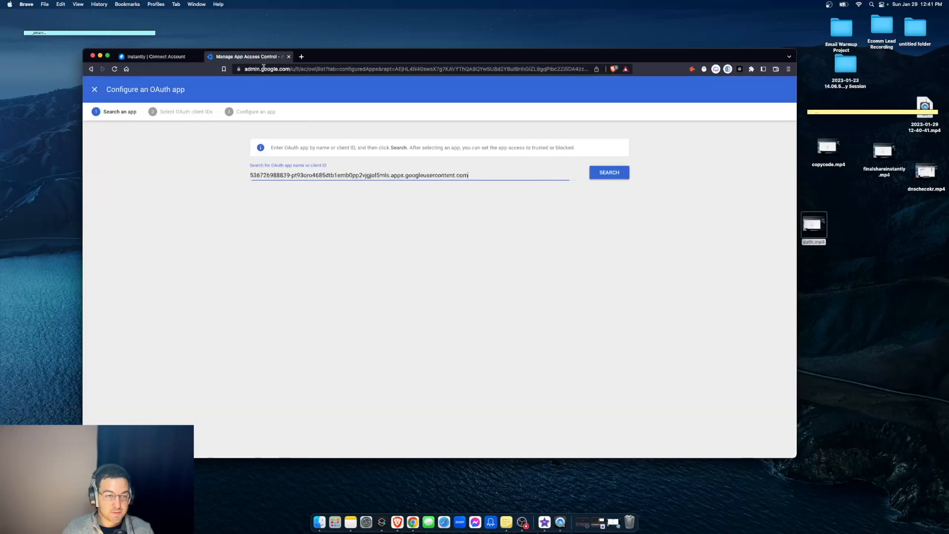
- Select Instantly oAuth v1 and its client ID, and configure it as Trusted
left_click(616, 173)
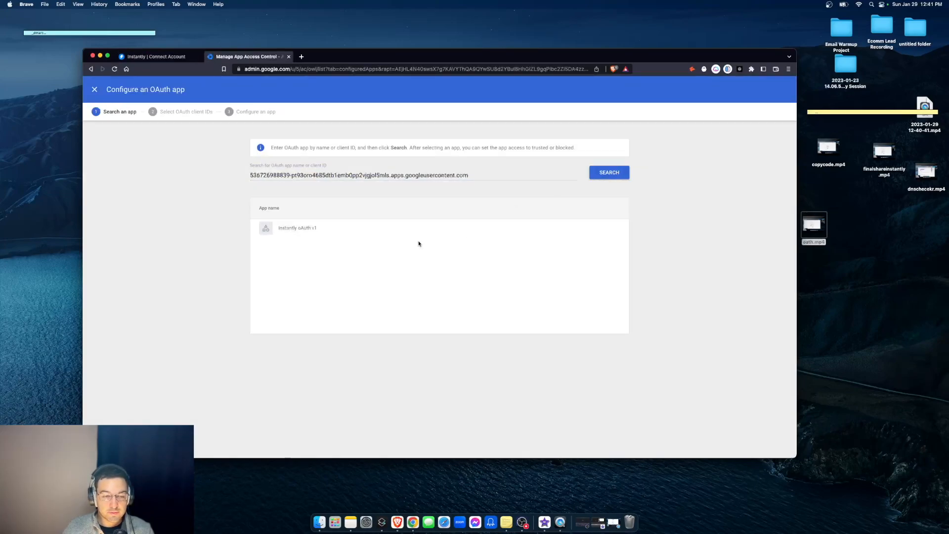
left_click(603, 229)
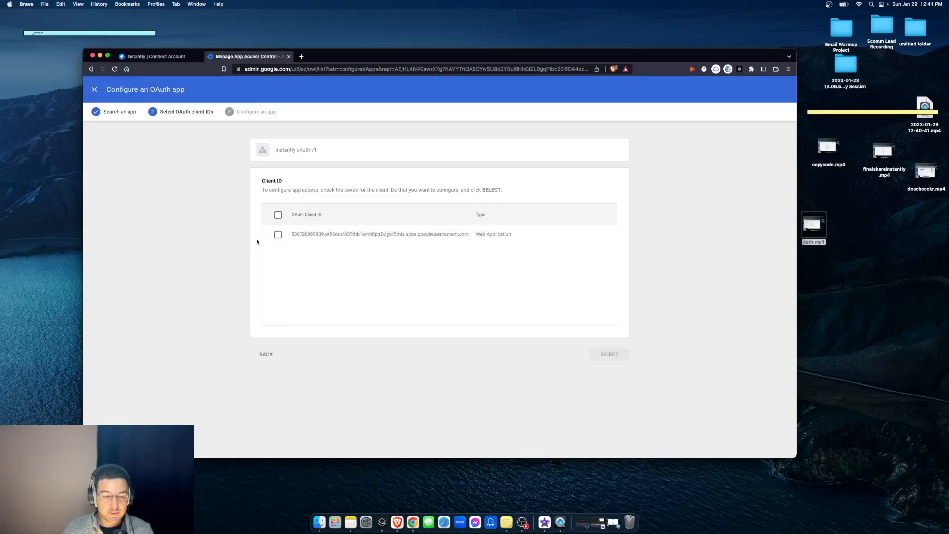
left_click(277, 234)
left_click(609, 354)
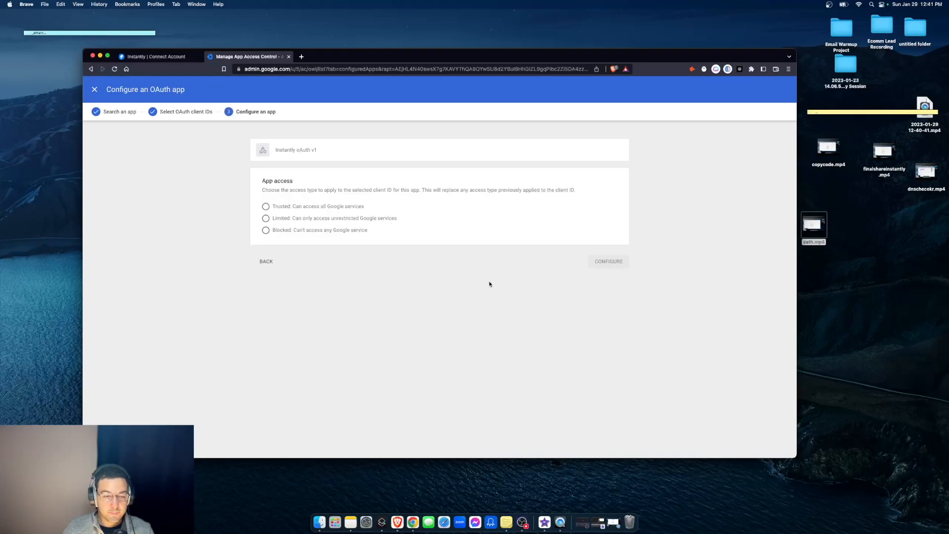
left_click(276, 208)
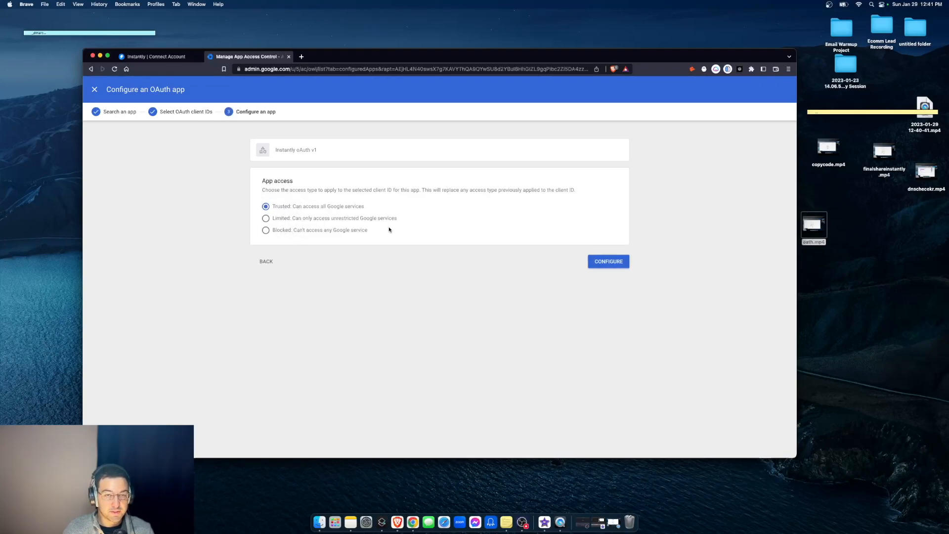
left_click(606, 264)
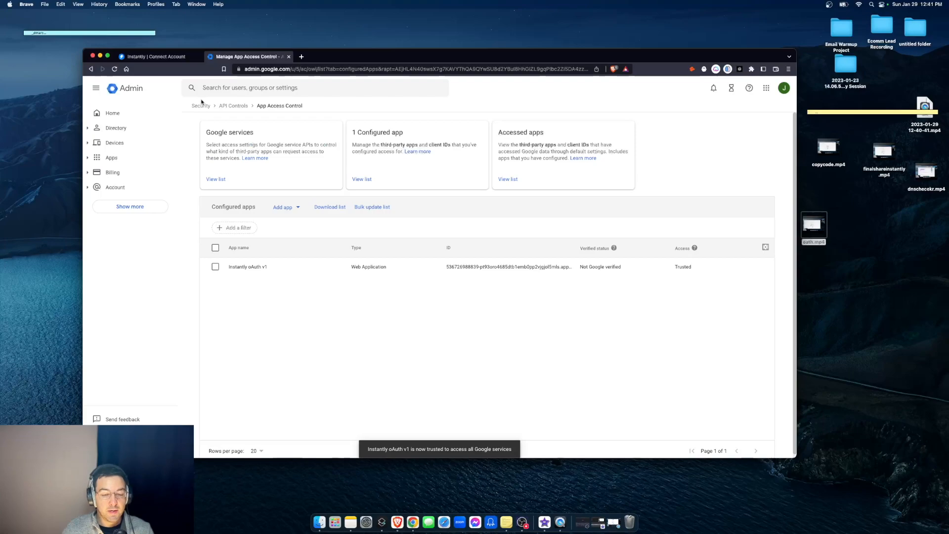
left_click(156, 57)
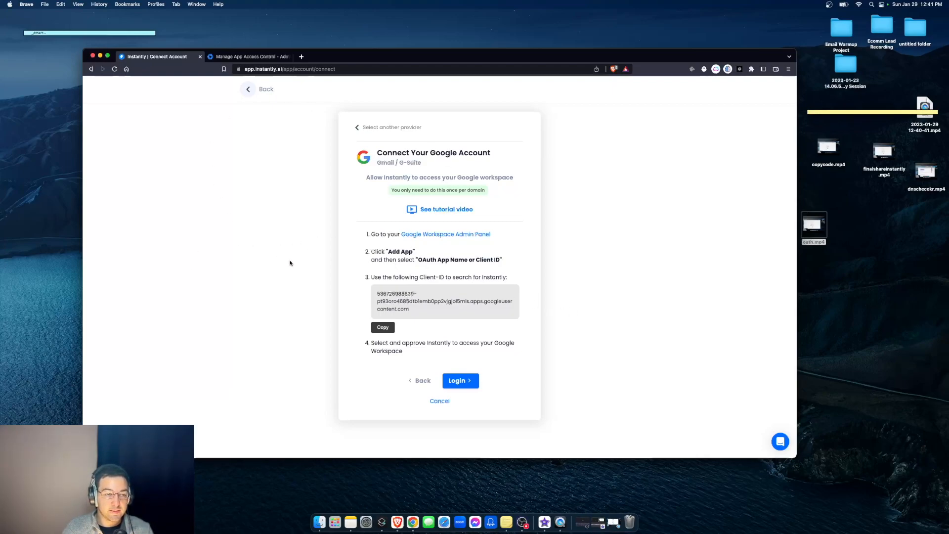
- Log in with the Google Workspace account in Instantly and allow Instantly access
left_click(829, 5)
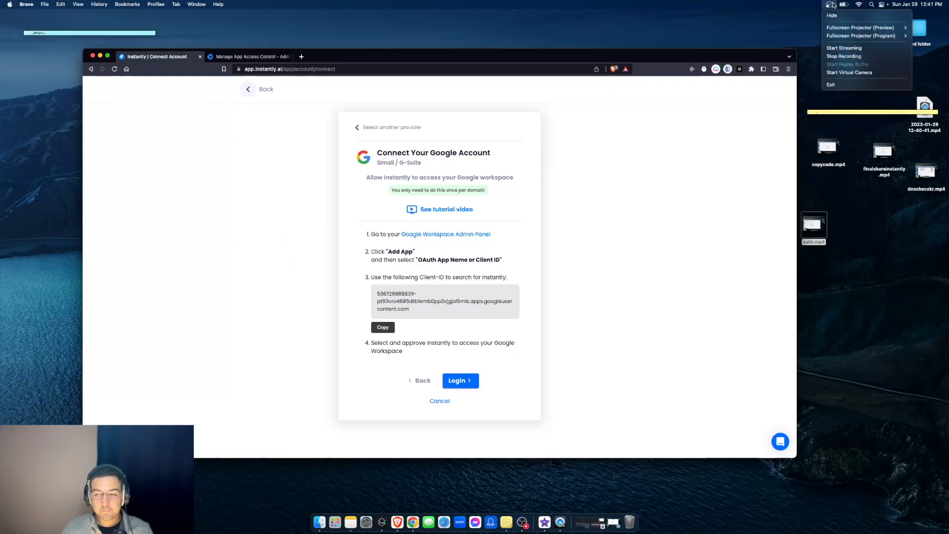
left_click(839, 56)
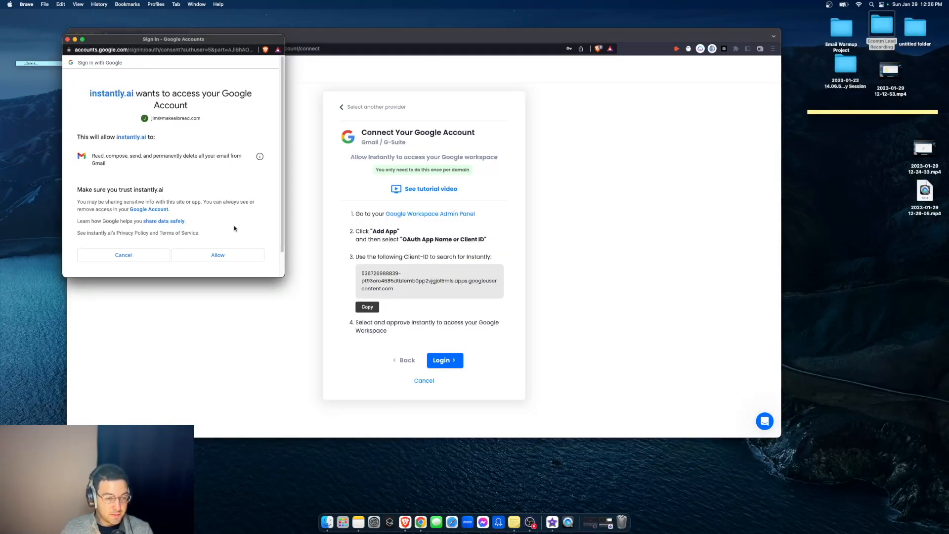
left_click(216, 255)
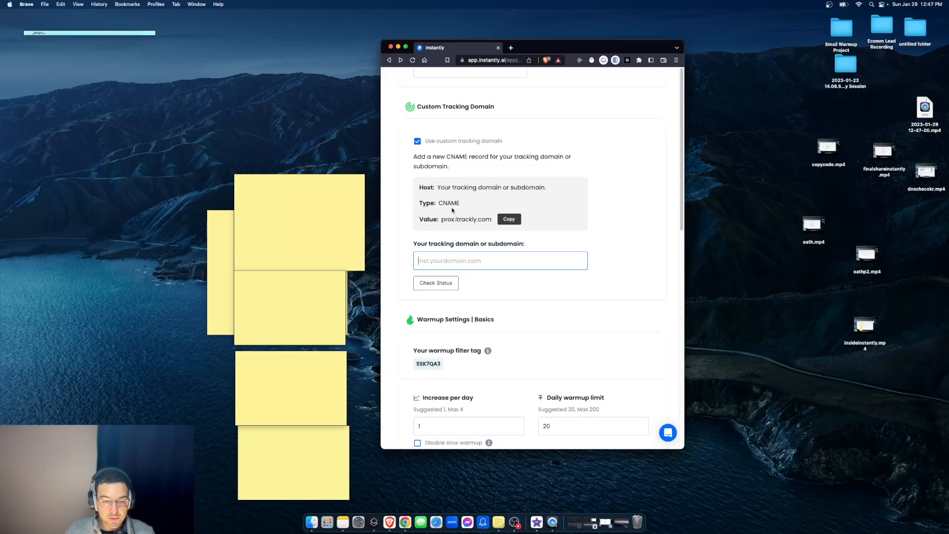
- Enter inst.makeaibread.com as the account's custom tracking domain
type("inst.makeaibrea")
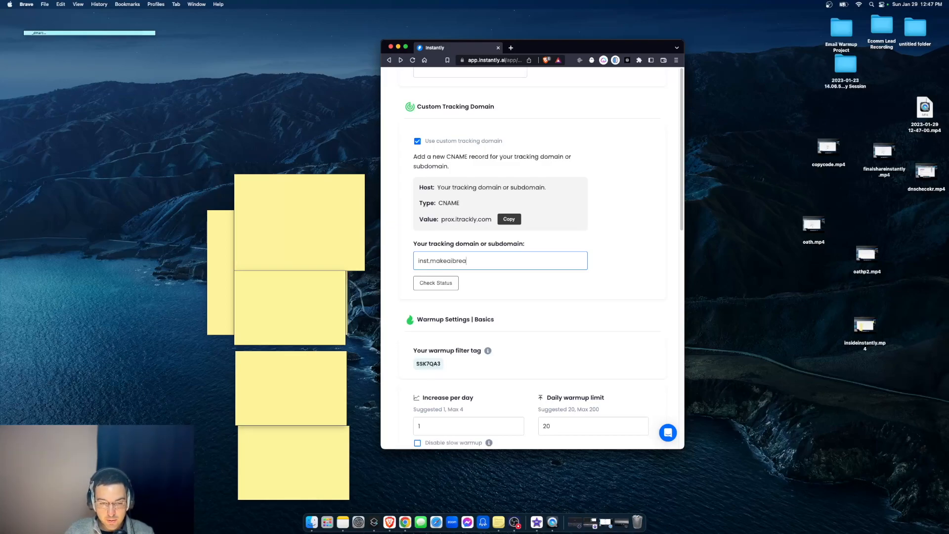
type("d.com")
left_click(469, 73)
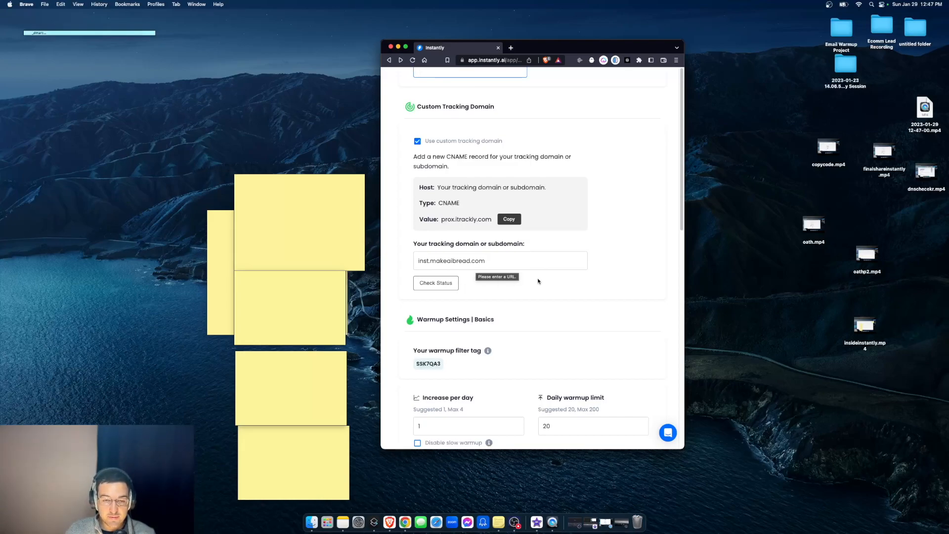
scroll(529, 279, "down", 5)
scroll(509, 279, "up", 4)
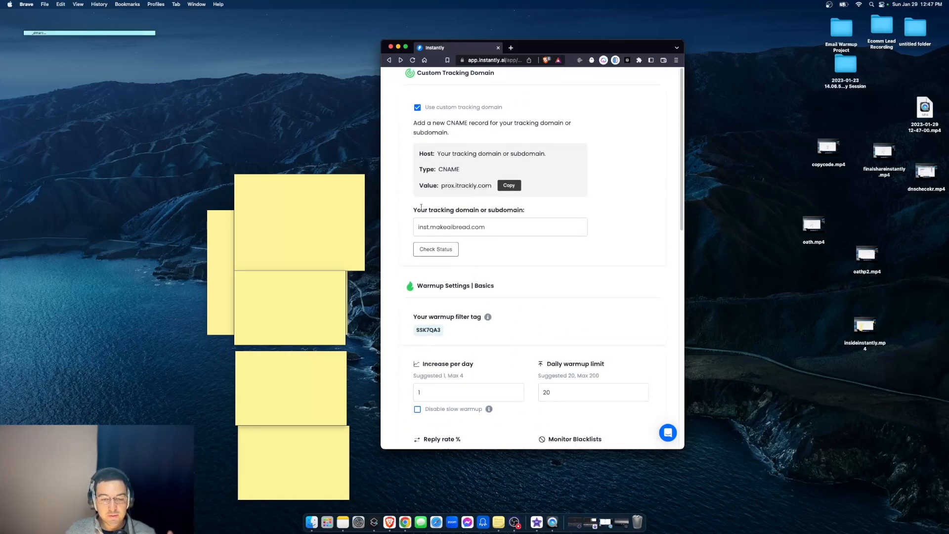
scroll(477, 242, "down", 3)
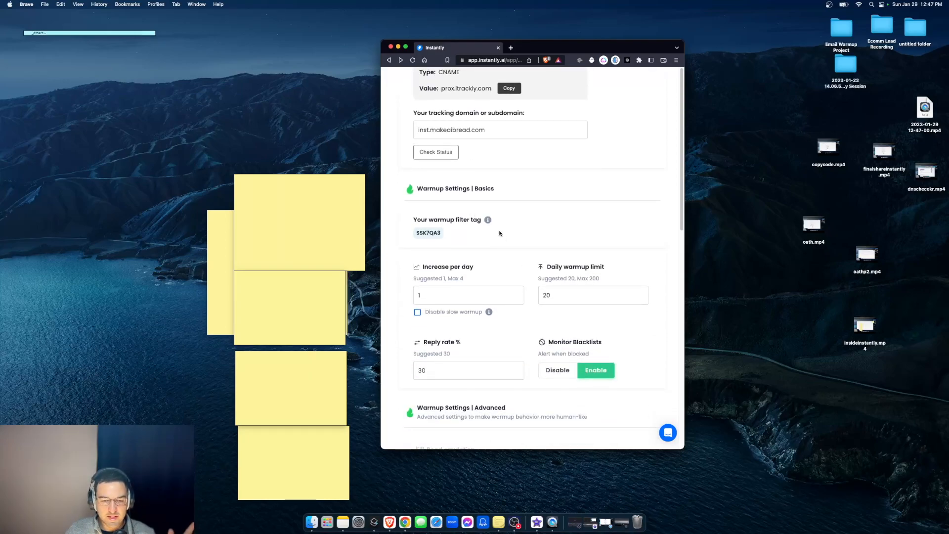
scroll(503, 240, "up", 1)
scroll(566, 196, "up", 1)
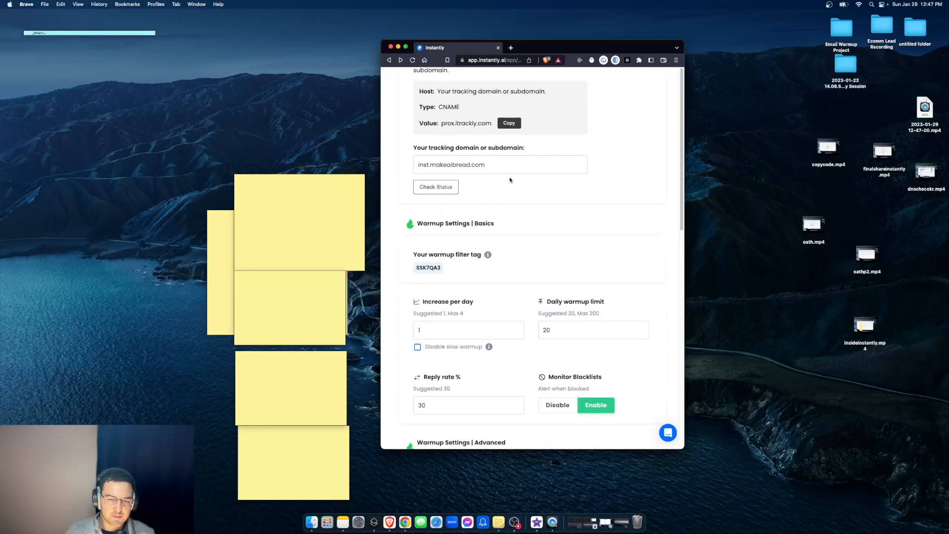
scroll(459, 295, "down", 1)
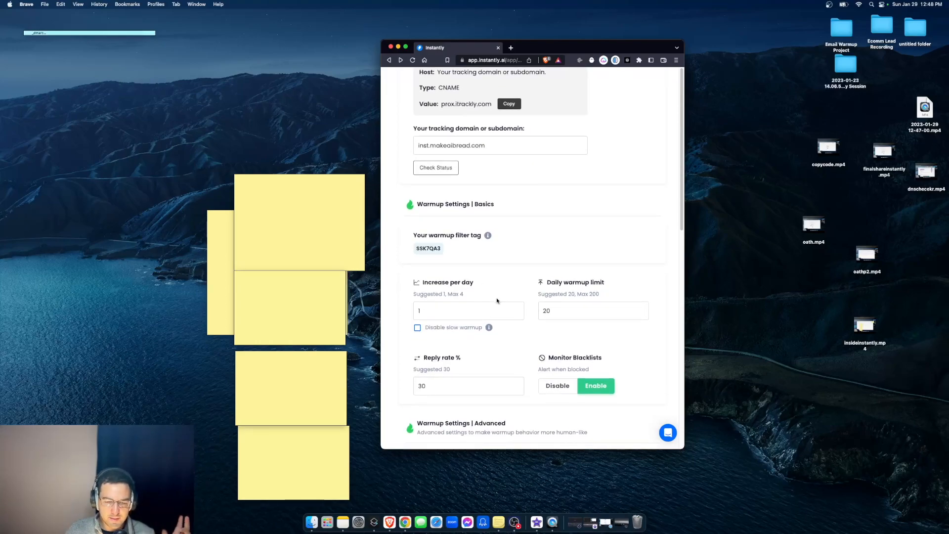
scroll(497, 299, "down", 4)
scroll(532, 287, "up", 5)
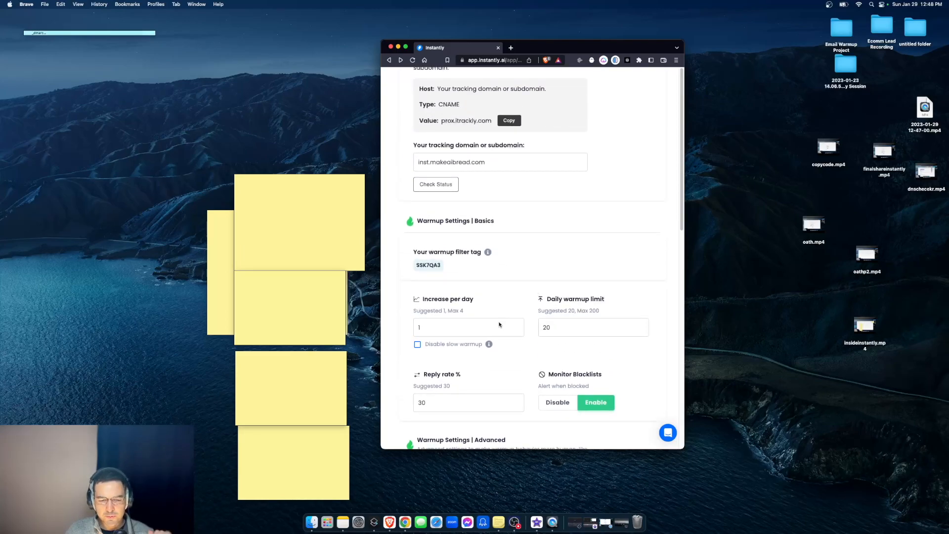
scroll(527, 322, "up", 1)
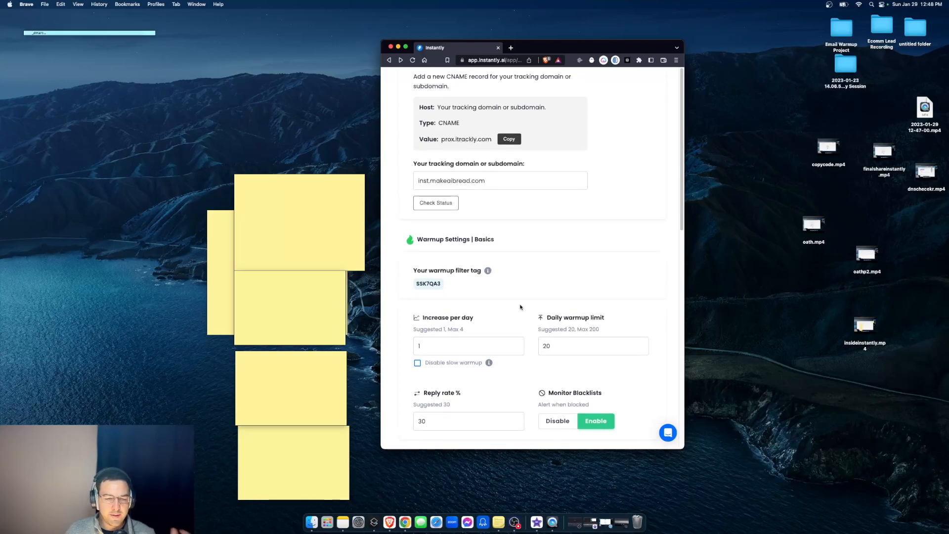